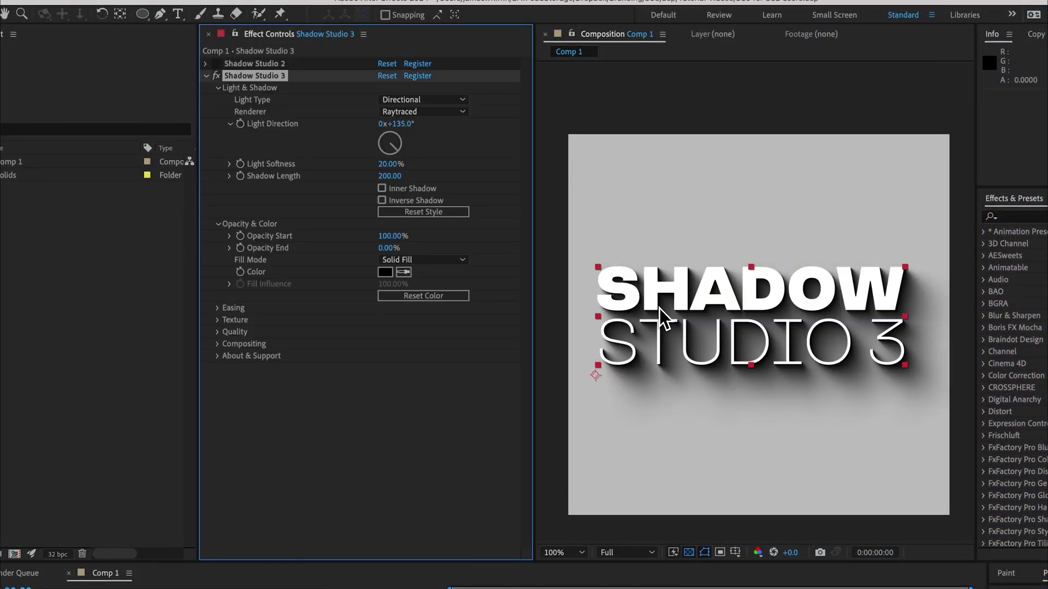
Expand the Shadow Studio 2 and 3 settings and switch Shadow Studio 3's Renderer to Standard
click(205, 77)
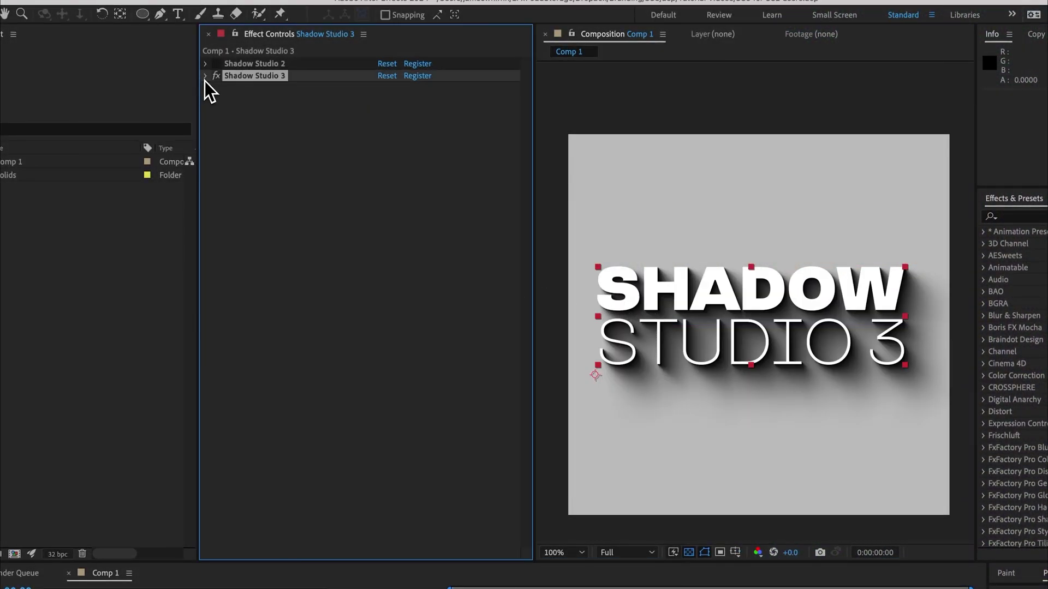
click(205, 63)
click(206, 248)
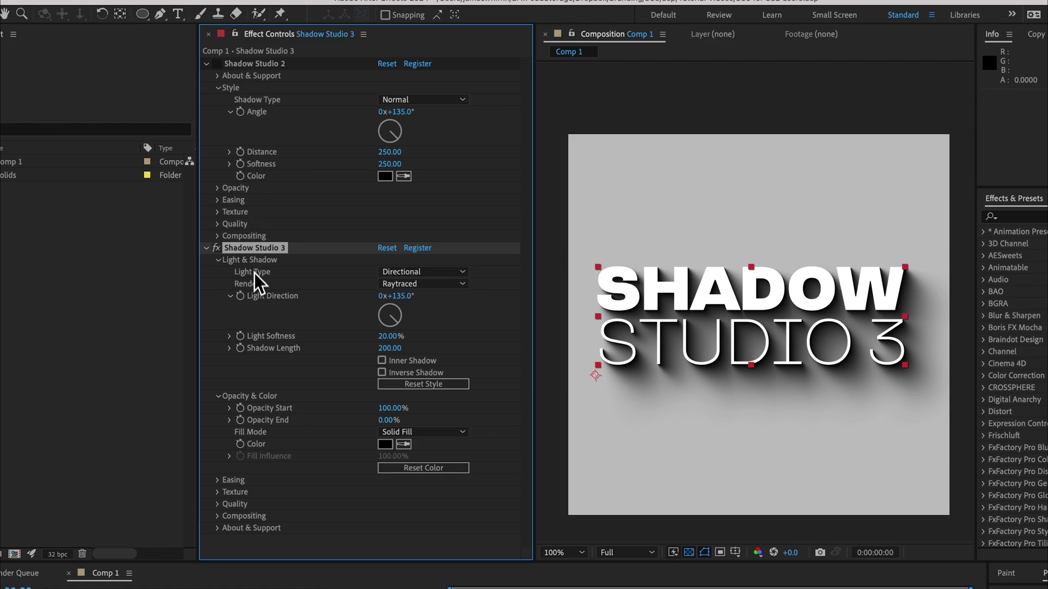
click(394, 284)
click(396, 299)
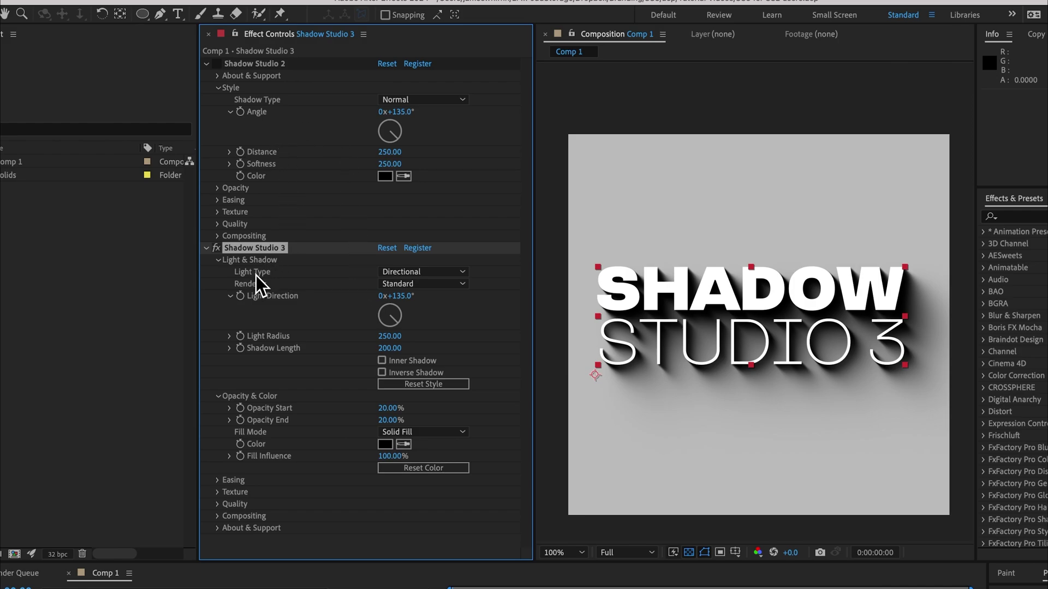
Set Light Type to Point, leaving Shadow Type at Normal
click(396, 274)
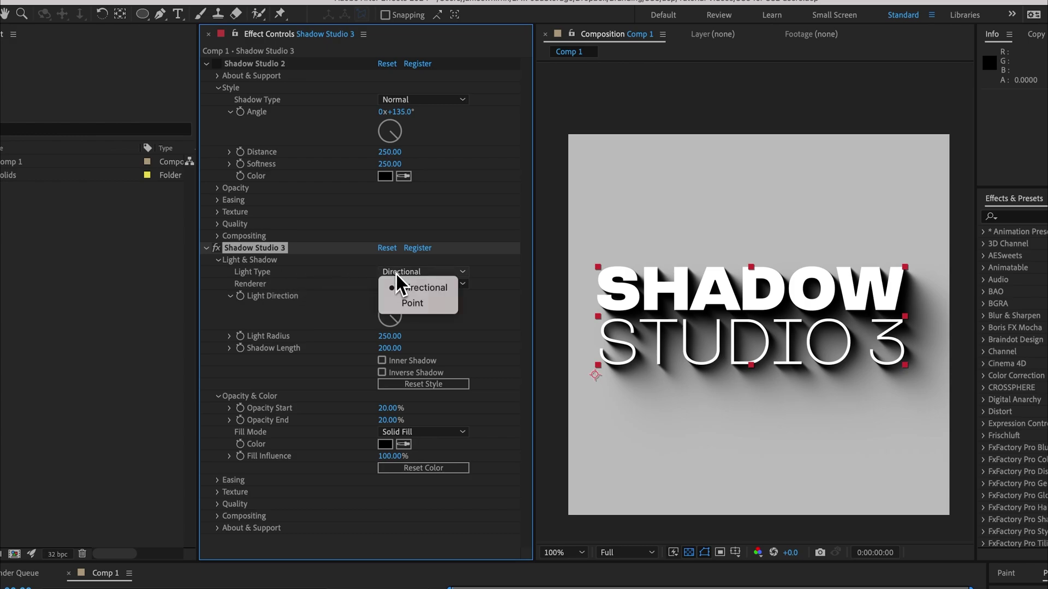
click(412, 304)
click(398, 102)
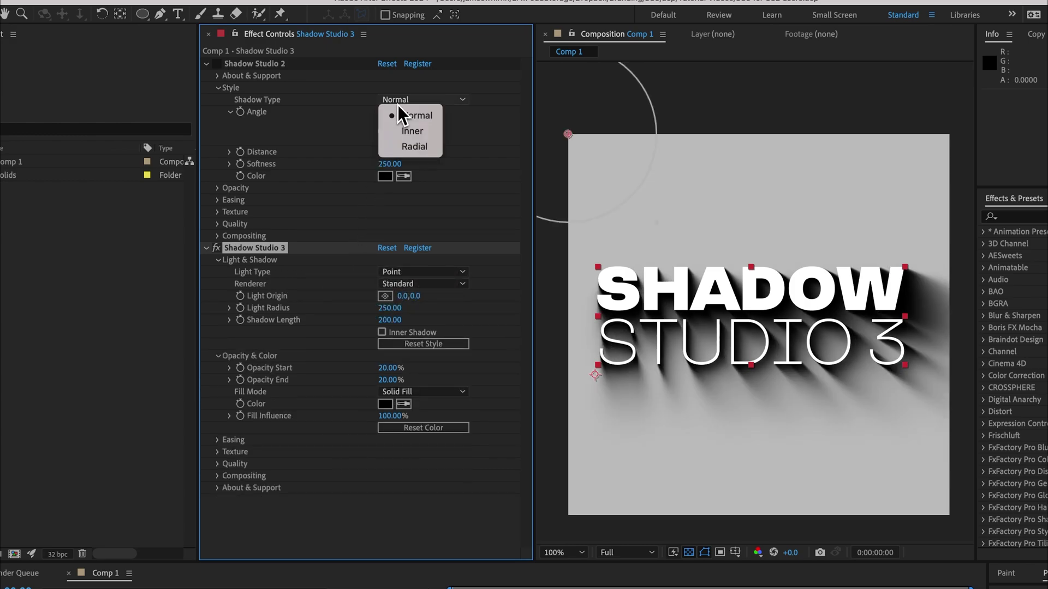
click(323, 137)
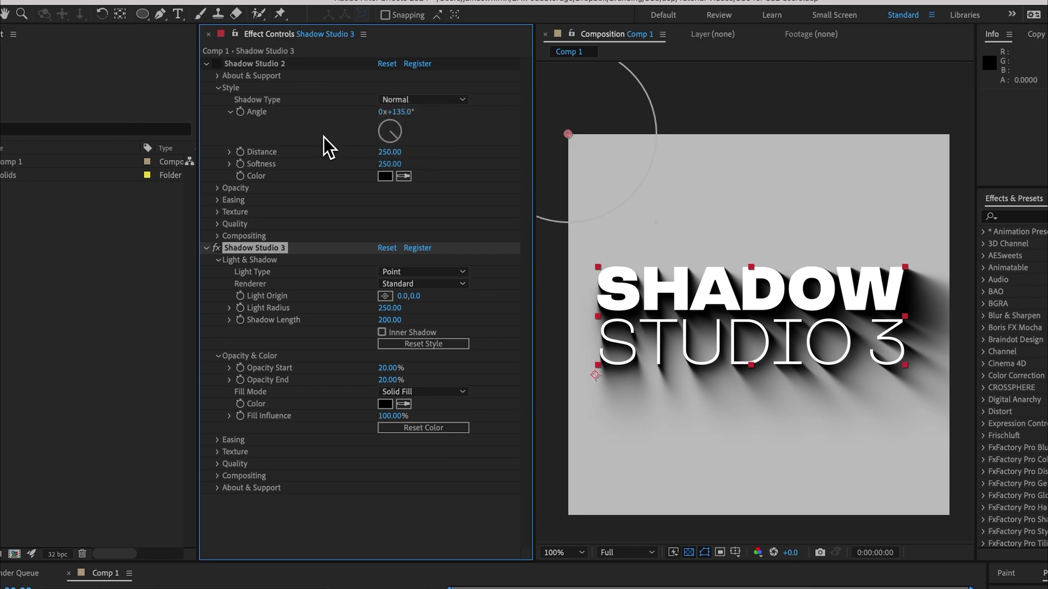
Drag the light circle in the Composition viewer to enlarge Light Radius to 704
drag(546, 151, 627, 224)
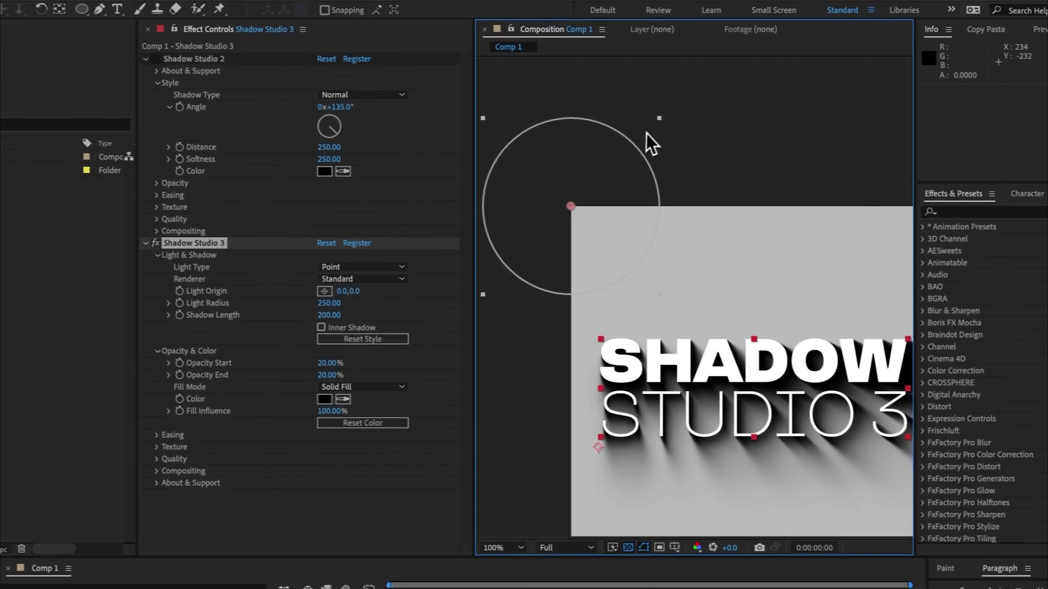
drag(661, 130, 804, 182)
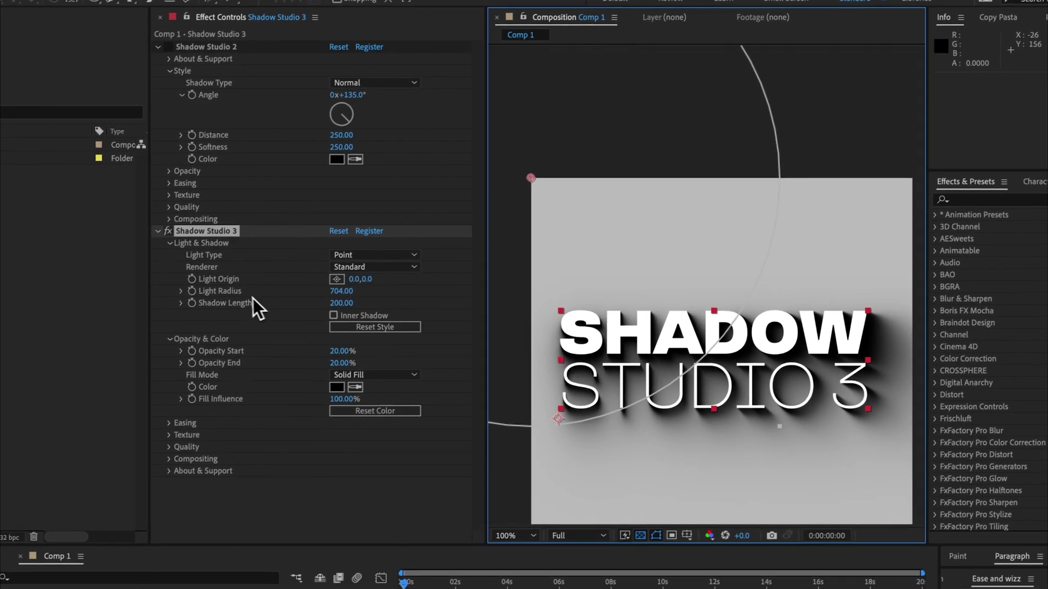
drag(617, 224, 606, 267)
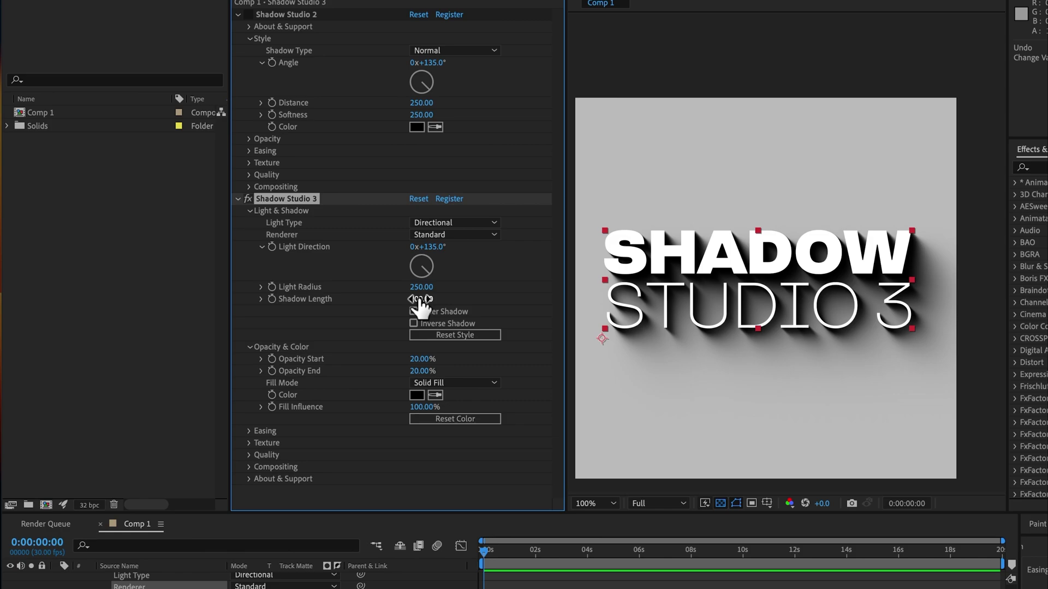
Set Shadow Length to 226 and toggle Inverse Shadow on and back off
drag(421, 299, 469, 332)
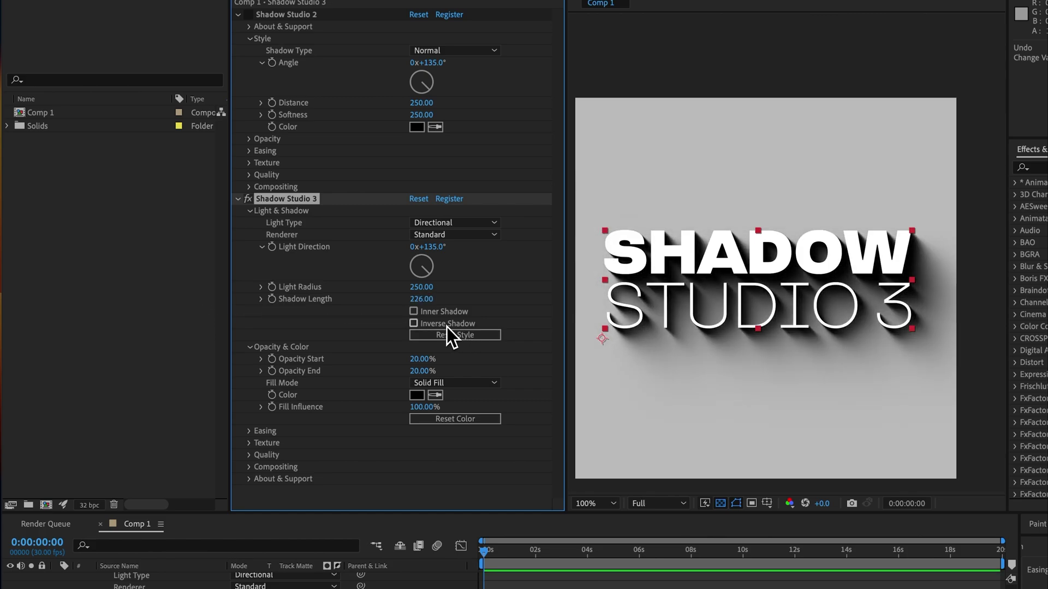
click(447, 325)
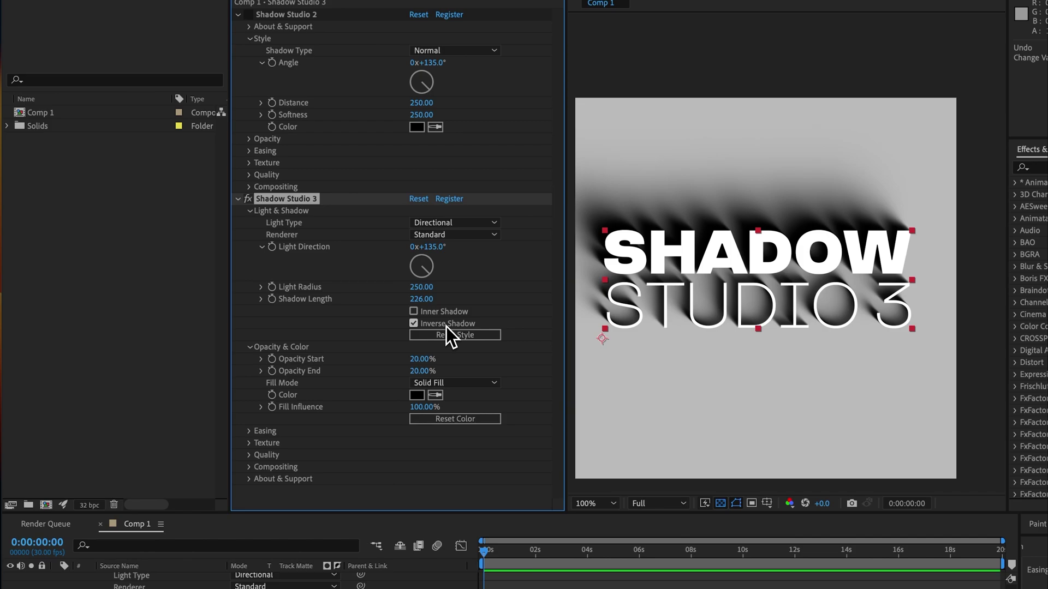
click(447, 325)
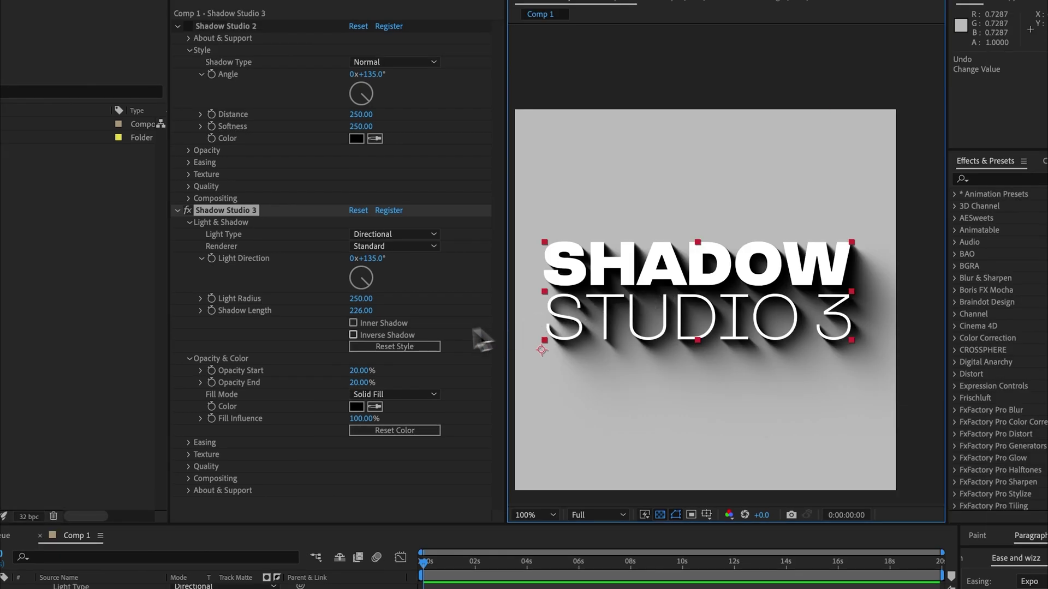
Enable Inner Shadow with a Point light and open the Inner Blend Mode choices
click(371, 64)
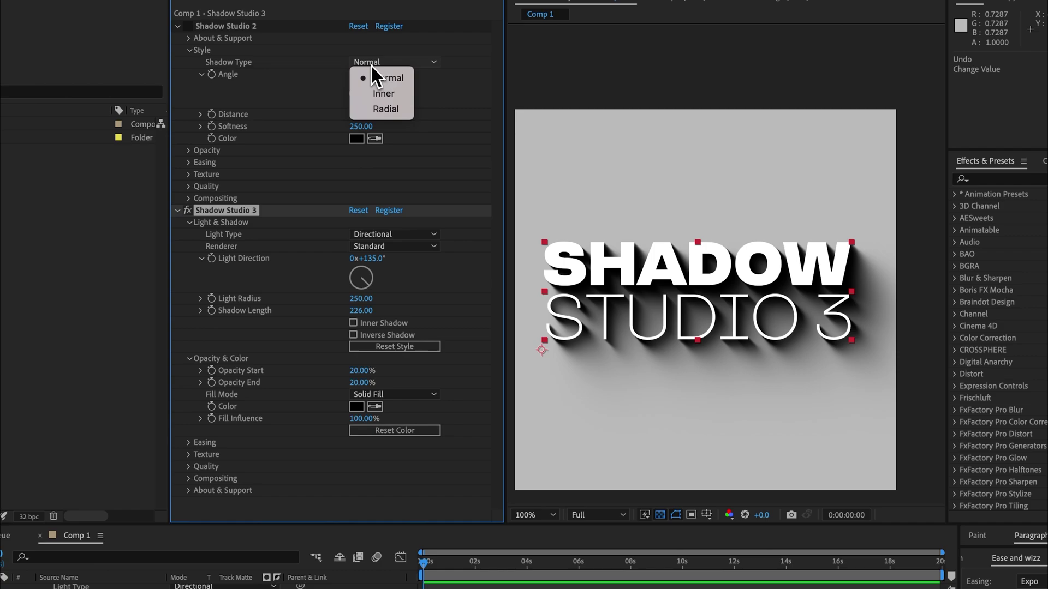
click(380, 94)
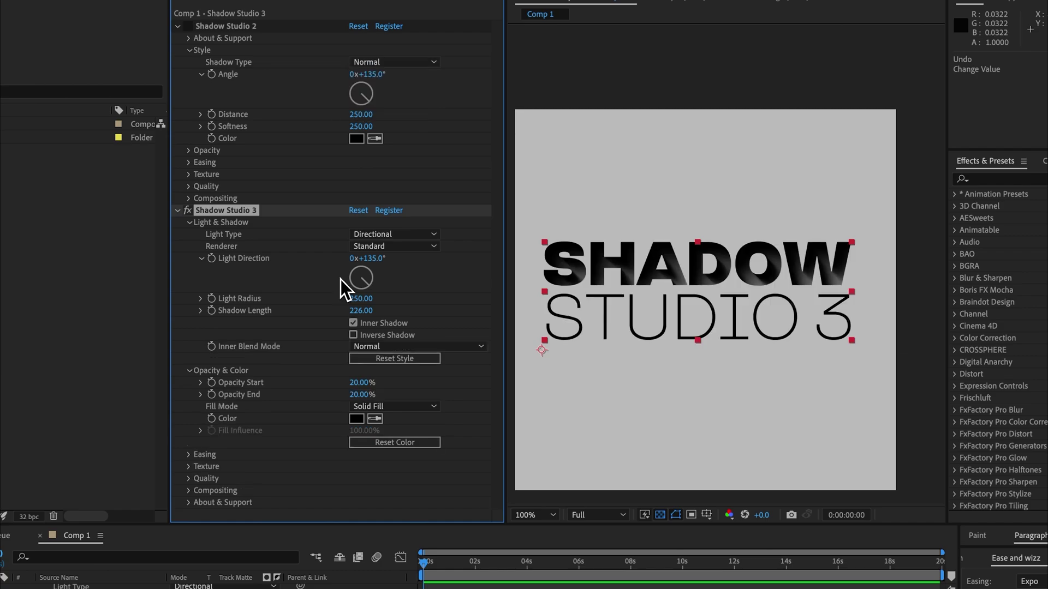
click(375, 238)
click(382, 265)
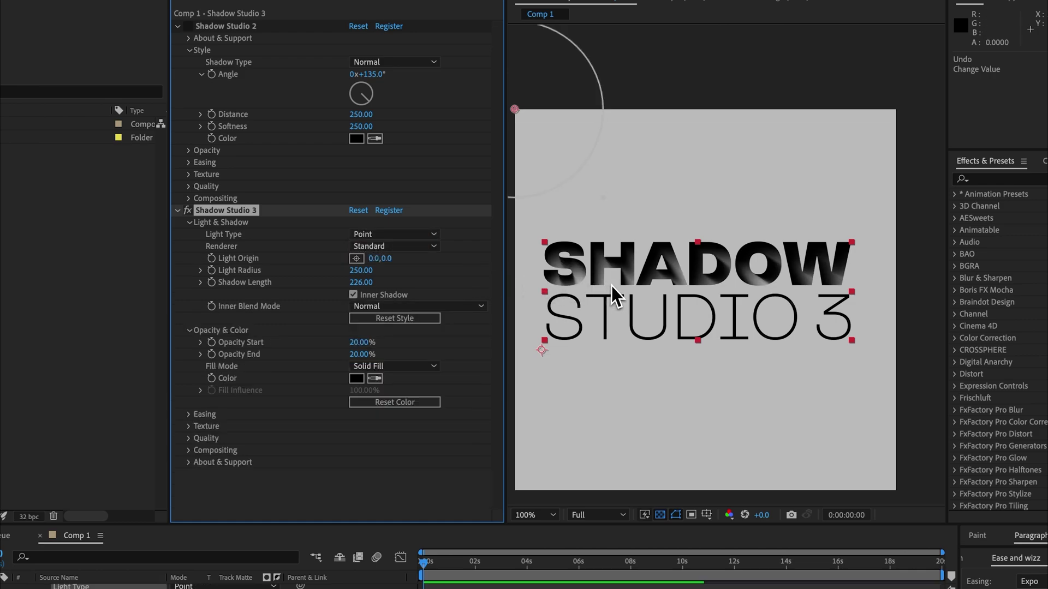
click(381, 306)
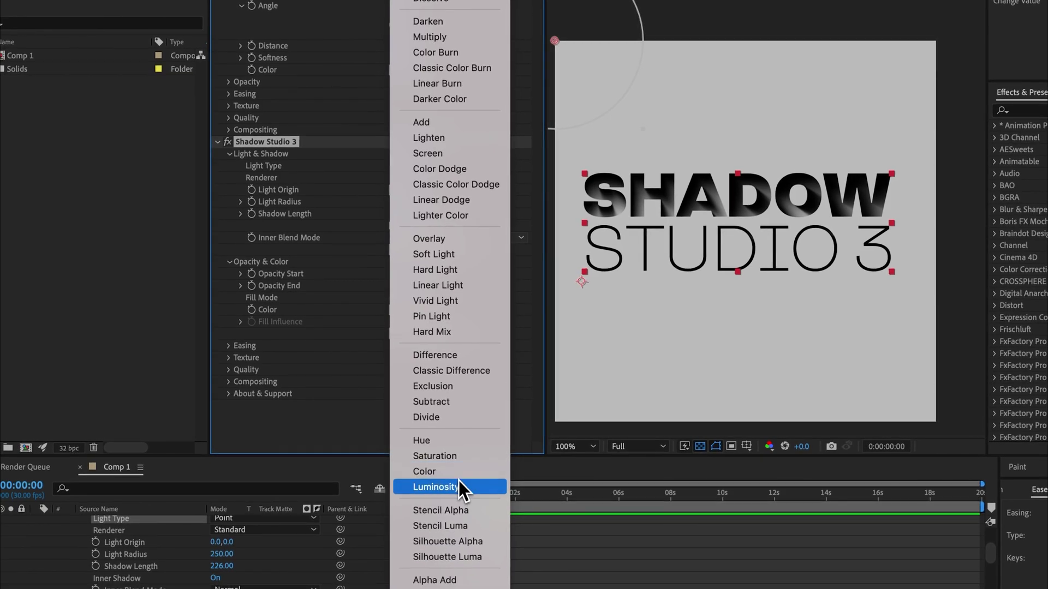
Set Inner Blend Mode to Luminosity, then turn Inner Shadow off again
click(458, 491)
click(393, 226)
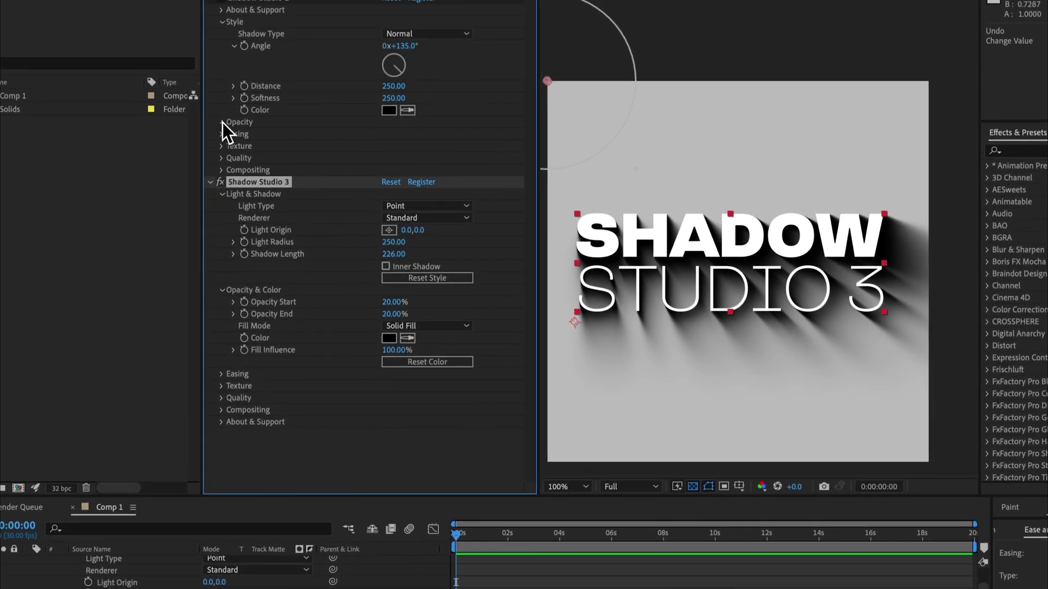
click(227, 90)
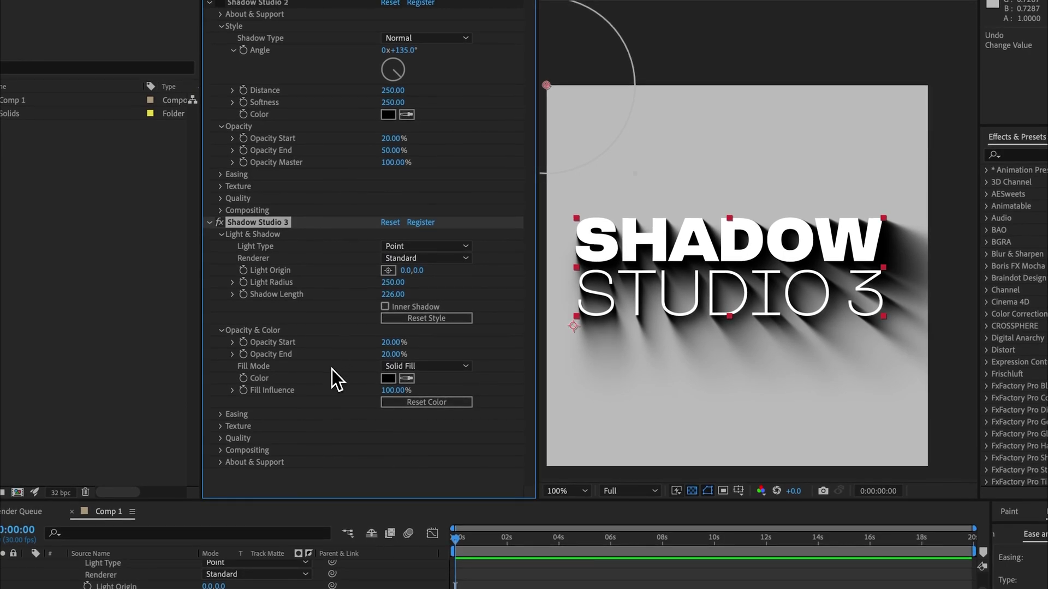
Fill the shadow with Gradient Fill, shift the gradient colours, and set Fill Influence to 50%
click(399, 368)
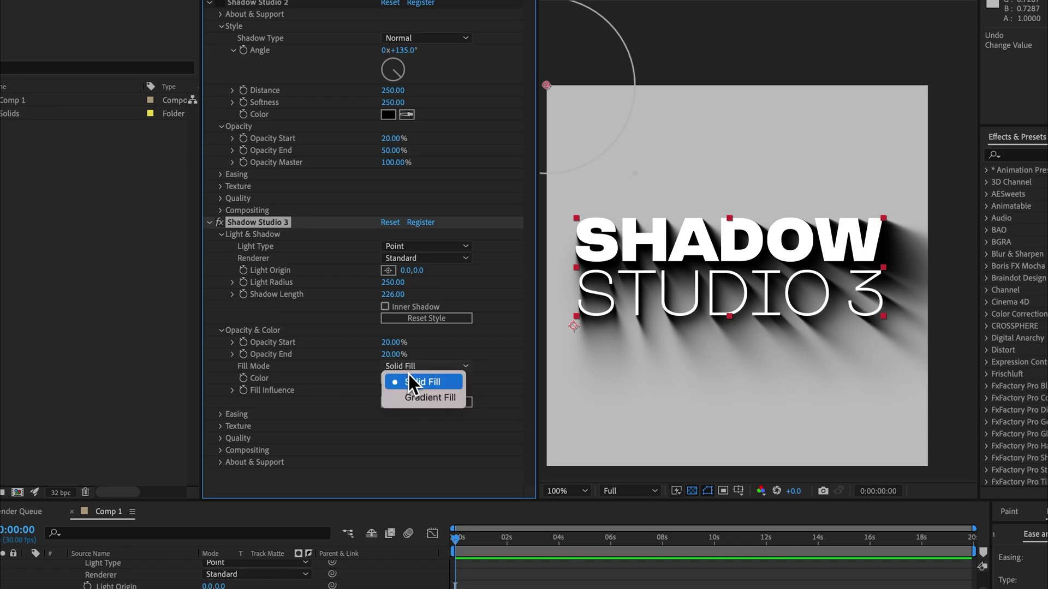
click(423, 397)
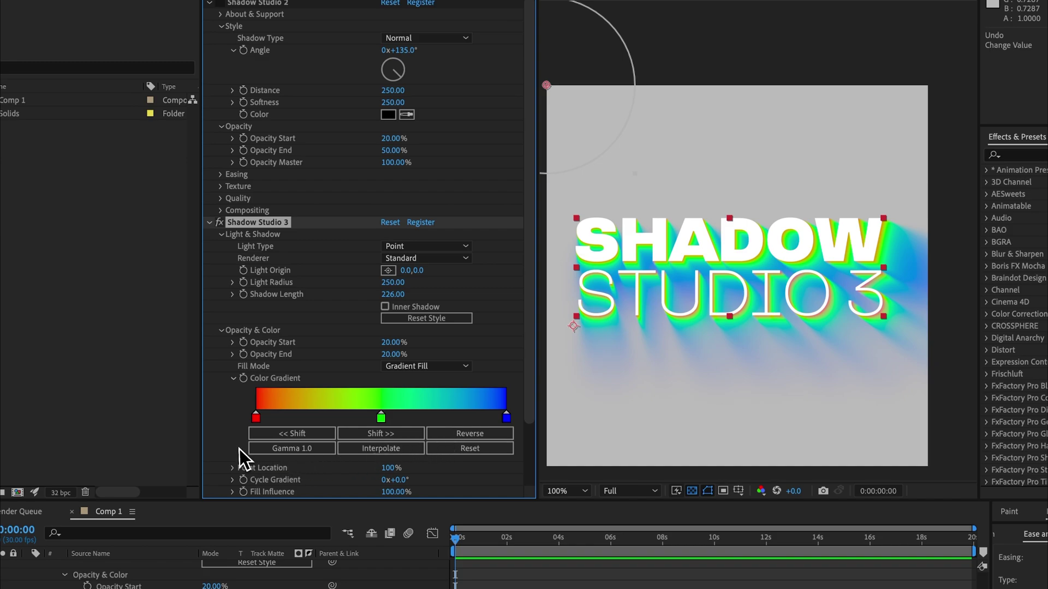
click(351, 434)
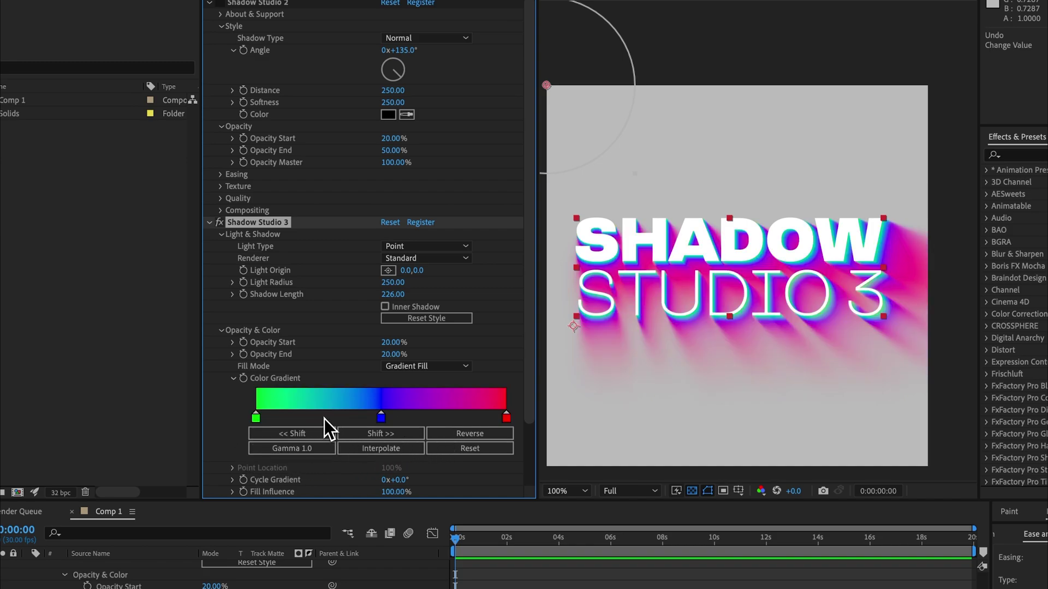
scroll(376, 422, down, 1)
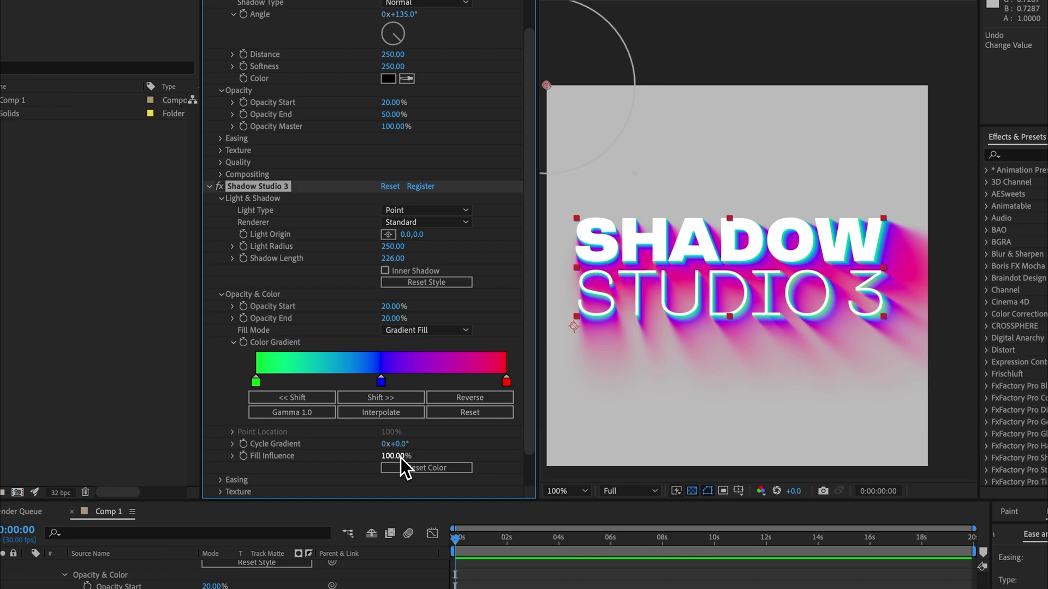
click(421, 334)
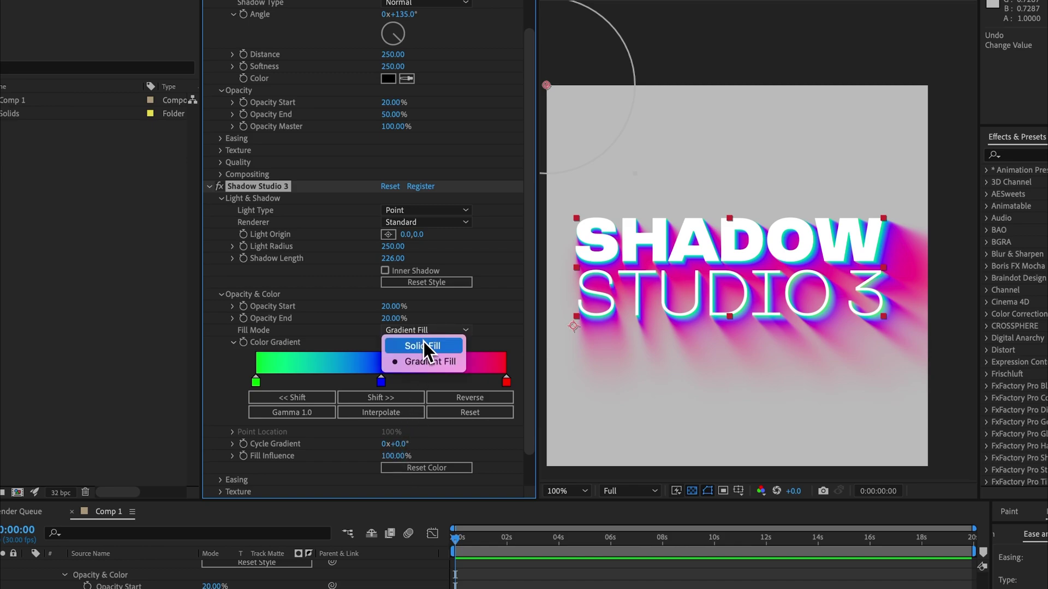
click(355, 346)
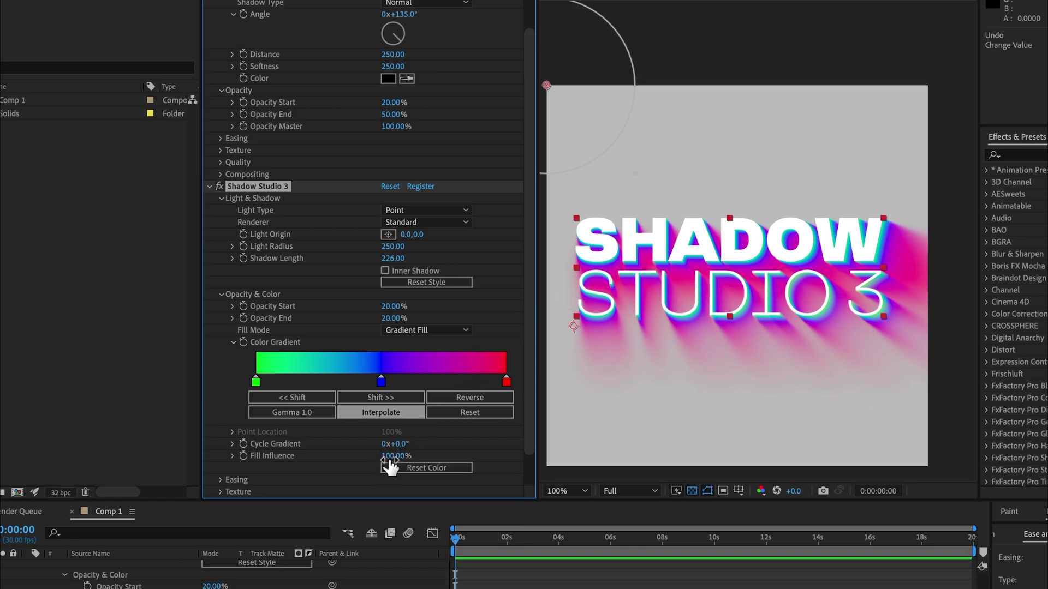
key(Return)
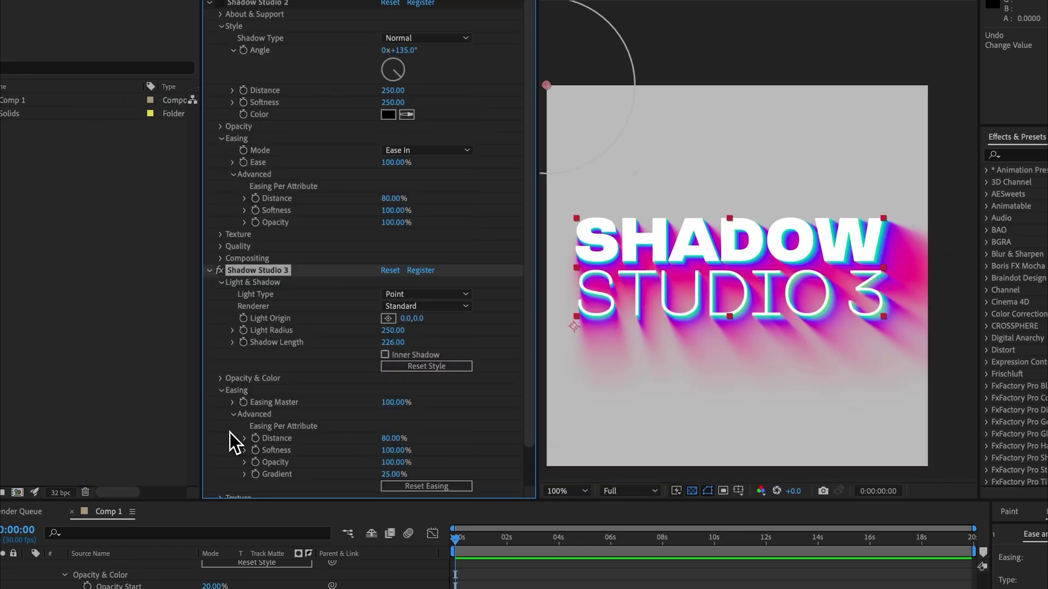
Keep Easing Mode at Ease In and scrub the easing Gradient up to 49%
click(395, 147)
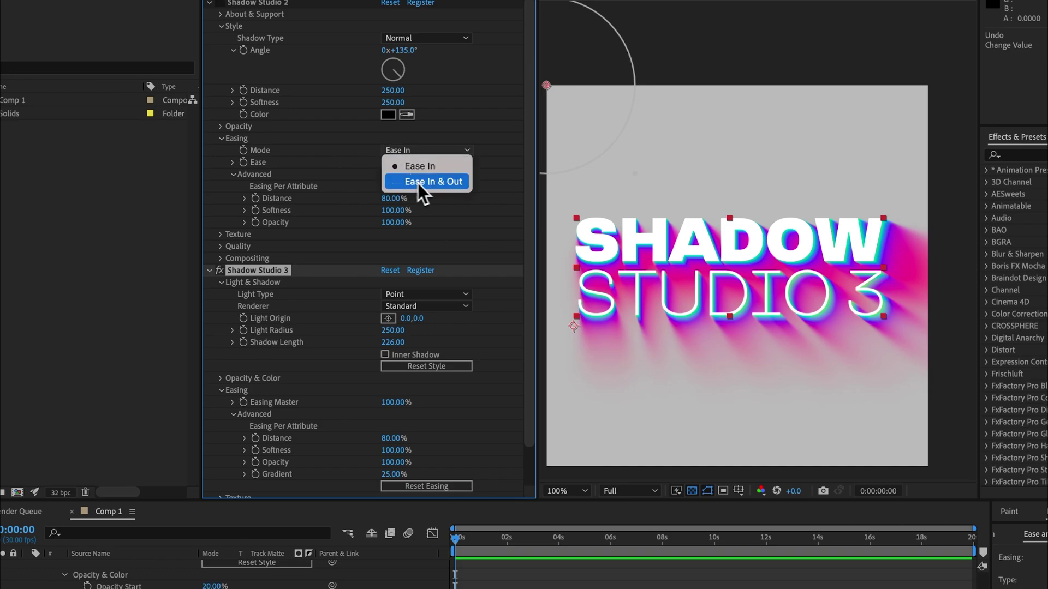
click(451, 185)
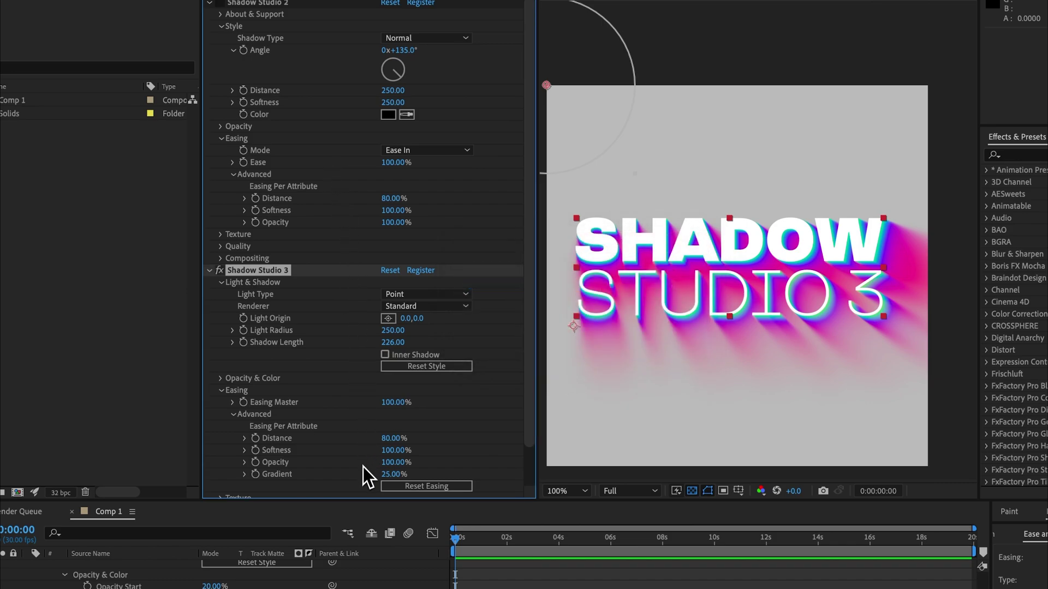
drag(394, 474, 313, 472)
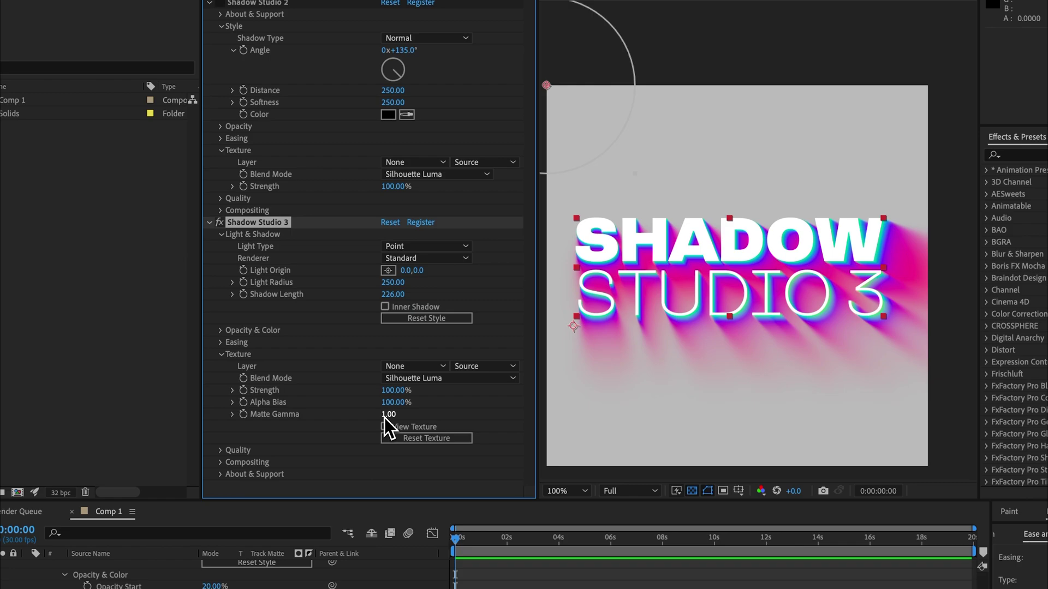
Collapse Texture, expand Quality and Compositing, and set Source Blend Mode to Silhouette Alpha
click(220, 150)
click(220, 162)
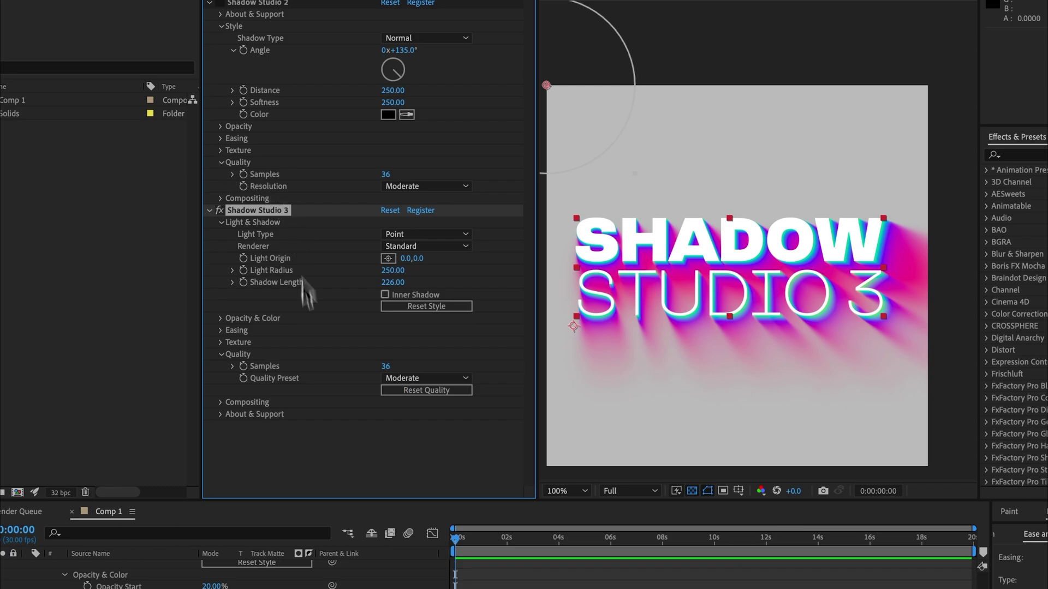
click(311, 402)
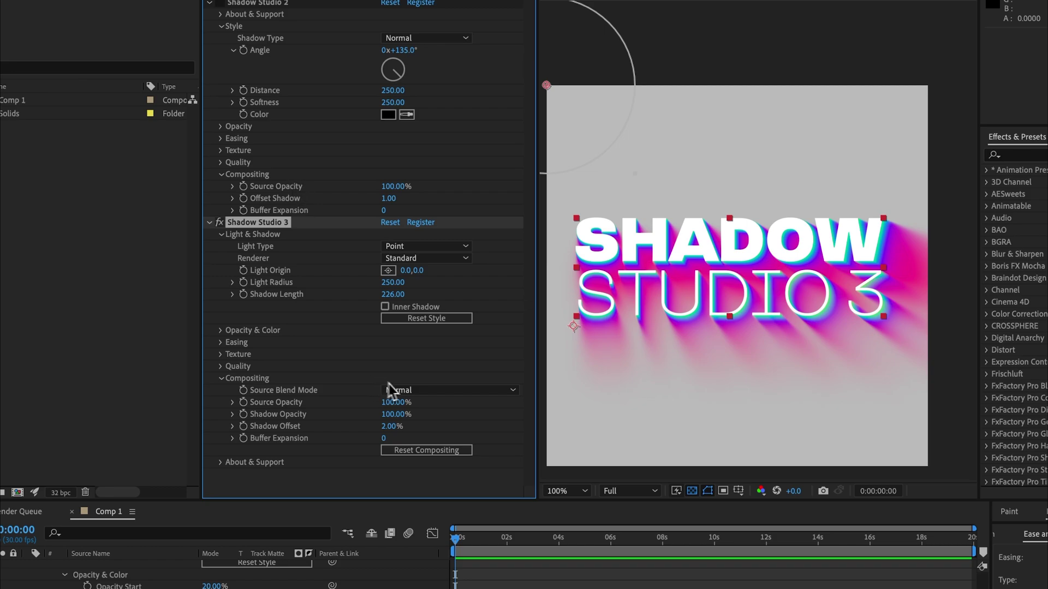
click(402, 390)
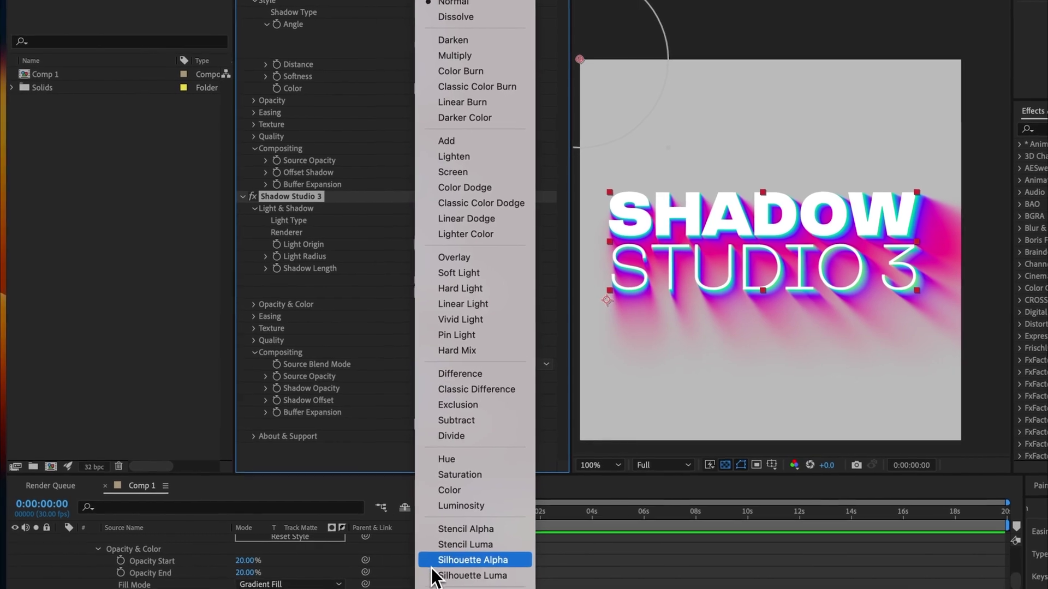
click(437, 562)
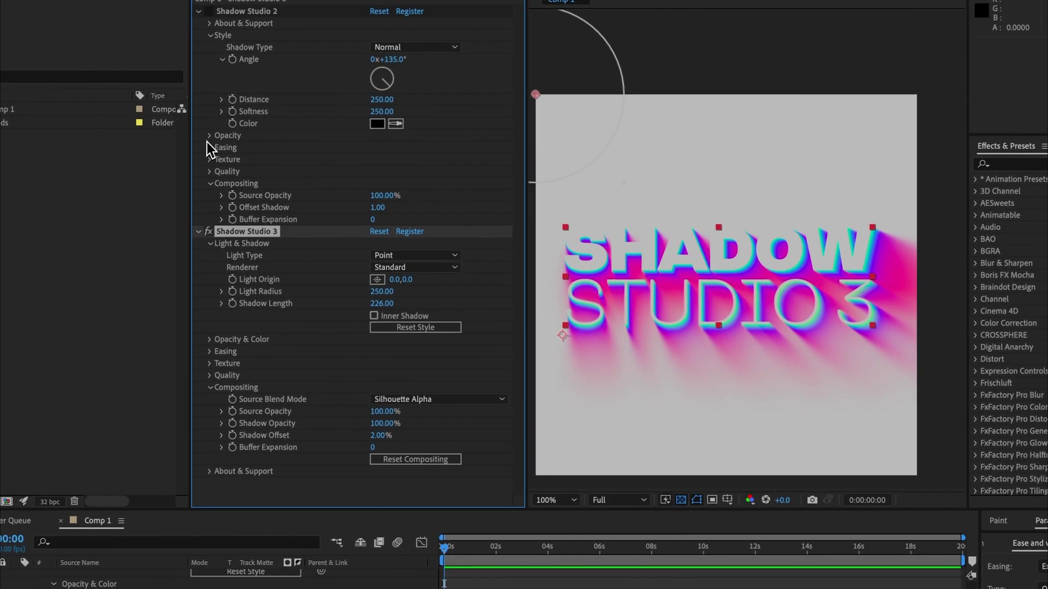
Toggle Shadow Studio 2's Opacity group, then reset Shadow Studio 3's compositing to defaults
click(256, 98)
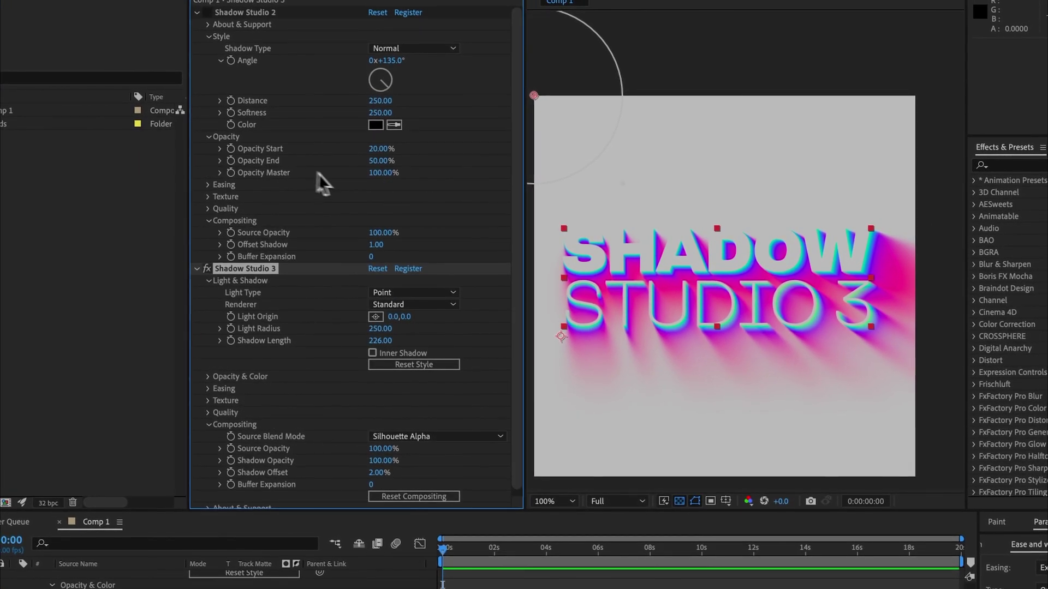
click(209, 137)
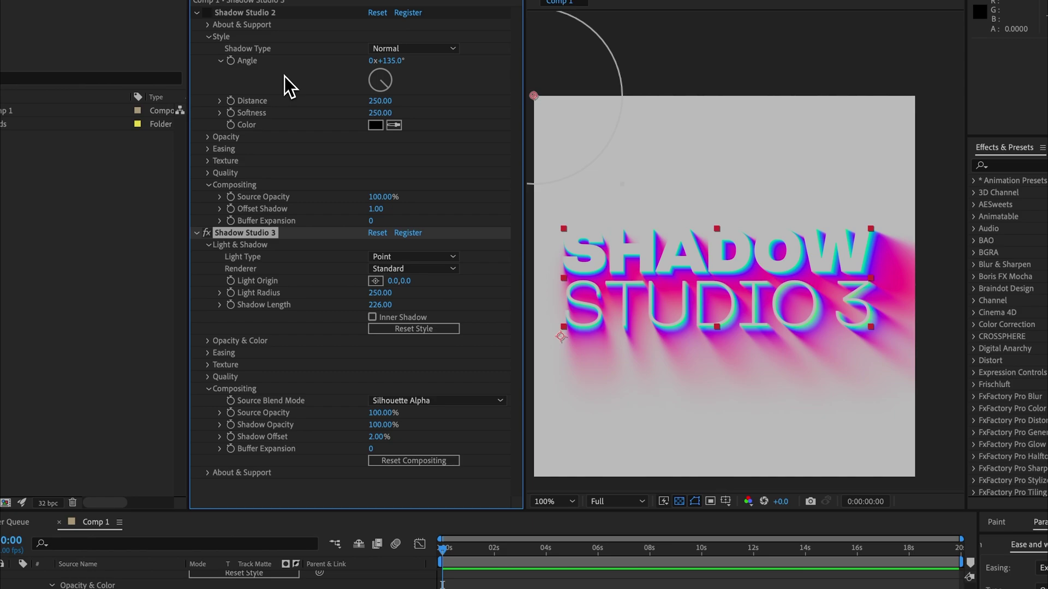
click(371, 459)
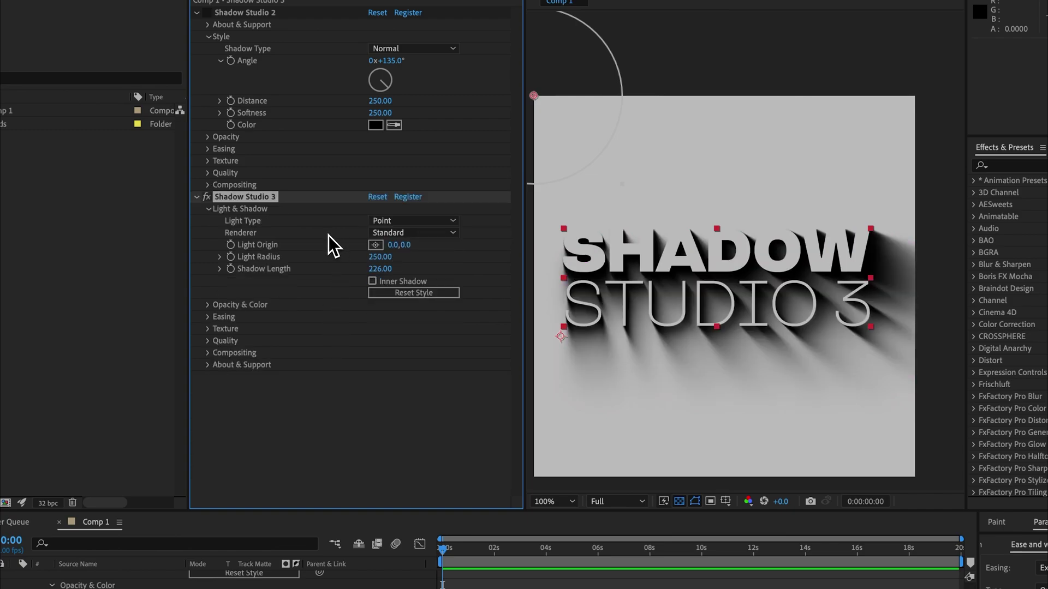
Switch Shadow Studio 3's Renderer back to Raytraced
click(393, 233)
click(397, 265)
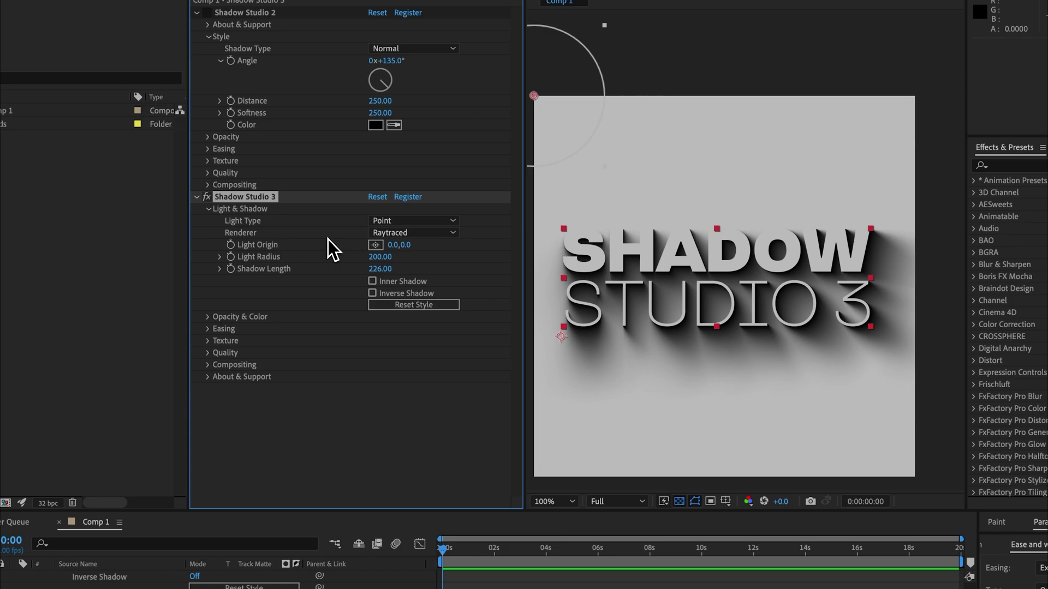
Keep Light Type at Point and turn on Inverse Shadow
click(385, 223)
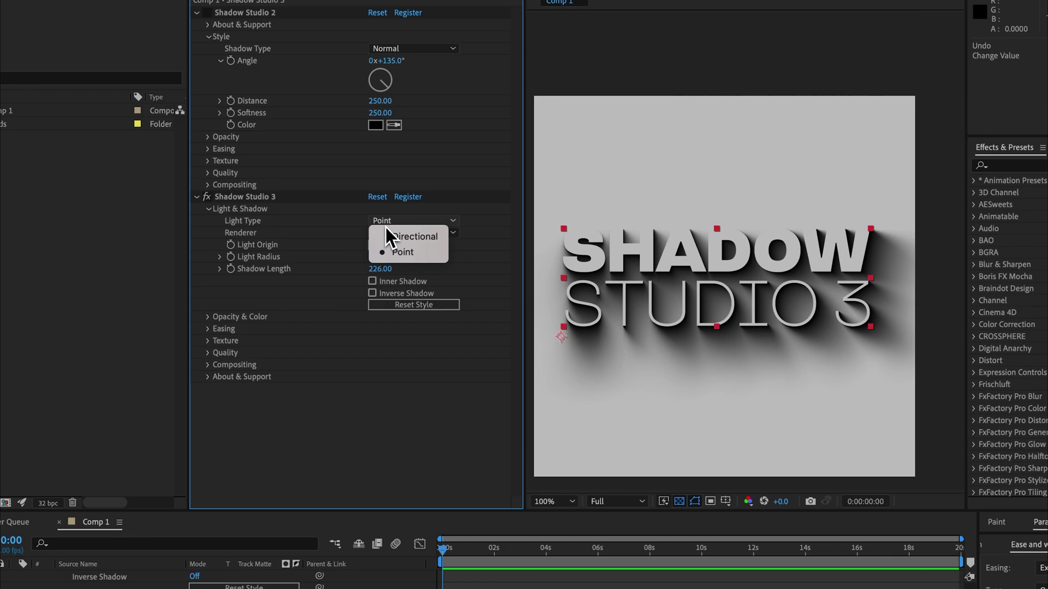
key(Escape)
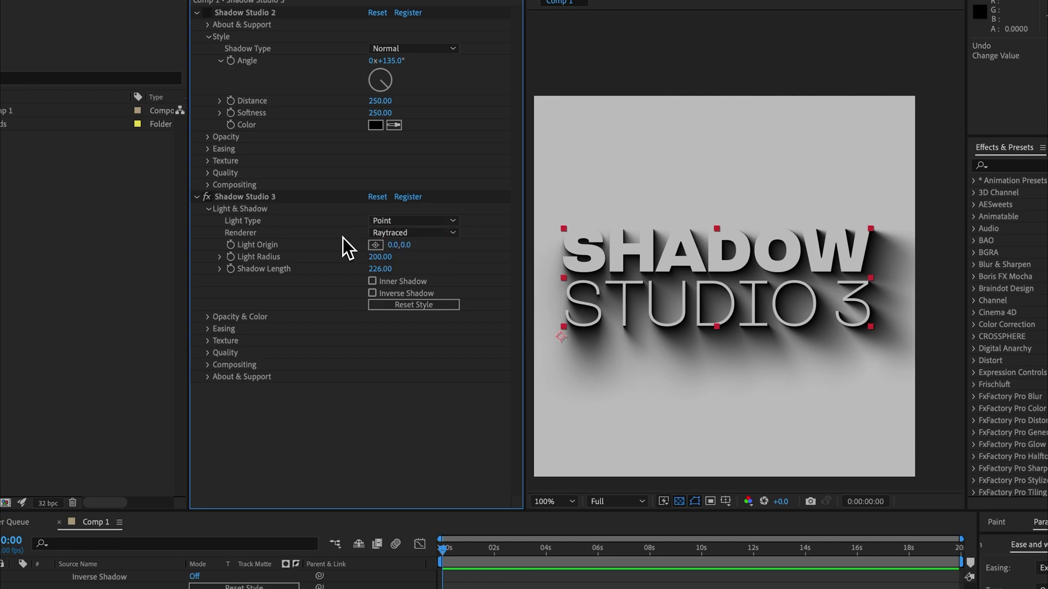
click(373, 293)
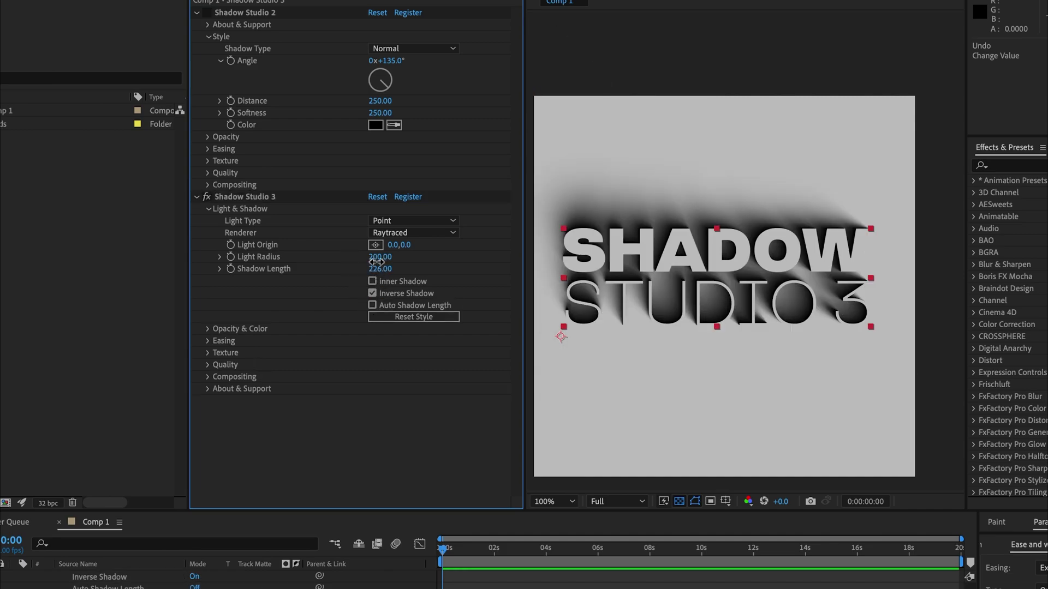
Set Opacity End to 100%, enable Auto Shadow Length, and move the light origin to 1010,540
click(211, 330)
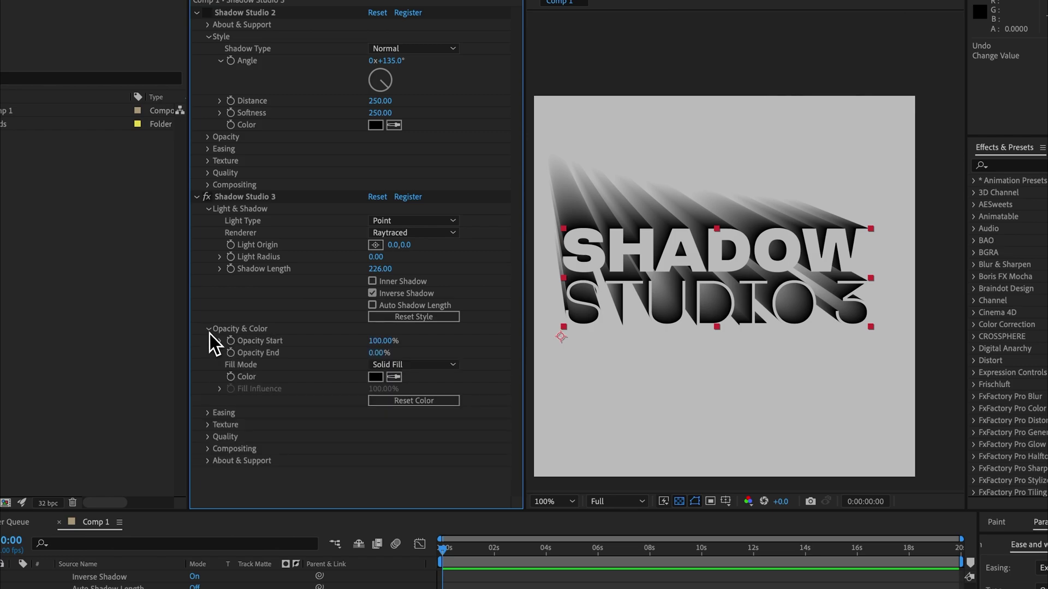
drag(377, 352, 511, 351)
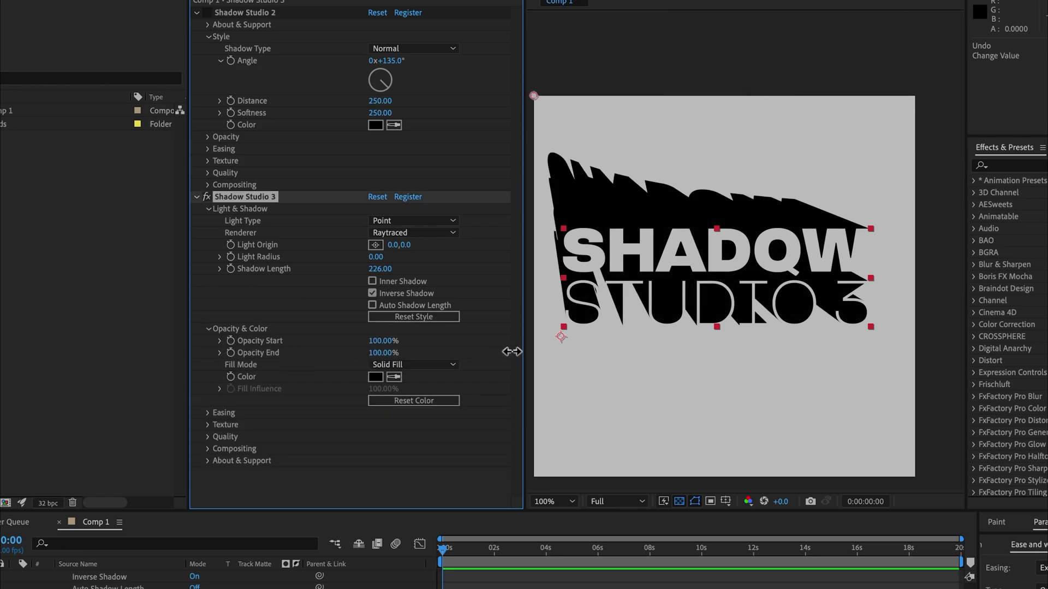
click(389, 309)
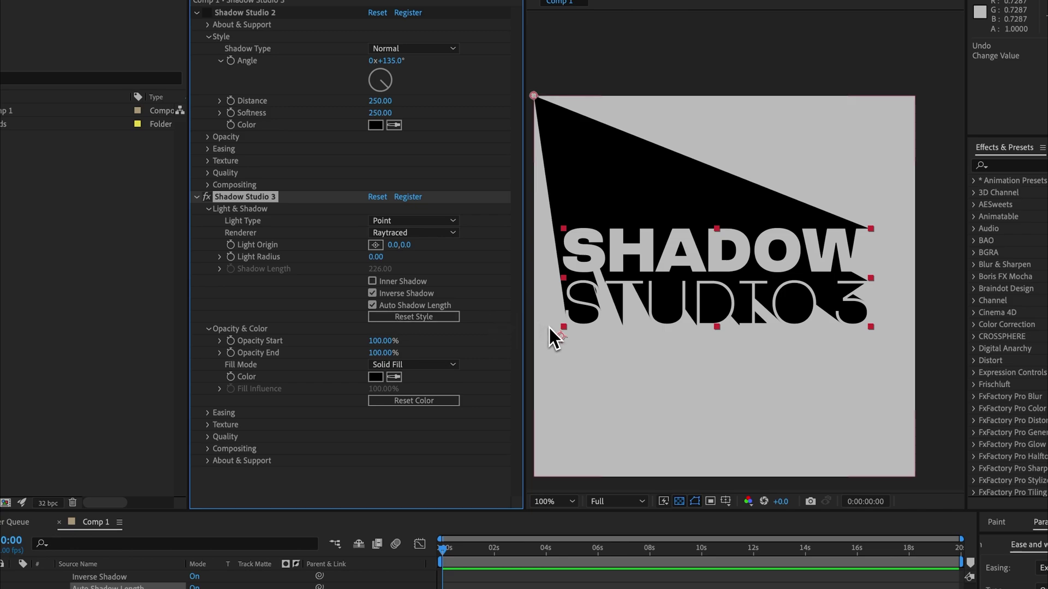
mouse_move(534, 96)
mouse_down()
mouse_move(610, 359)
mouse_move(687, 426)
mouse_move(873, 378)
mouse_move(875, 147)
mouse_up()
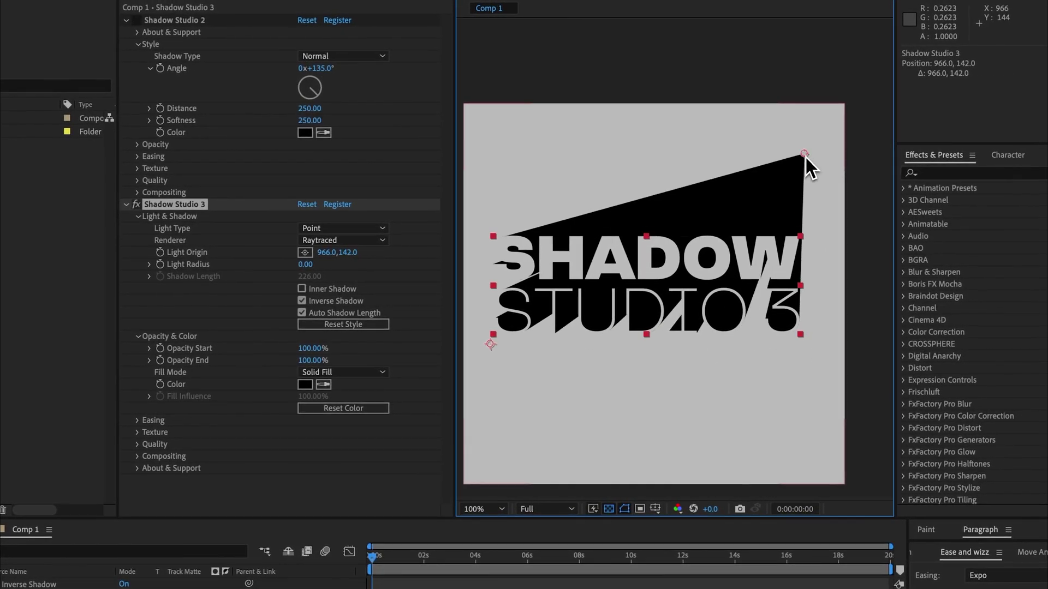
Reposition the light origin around the comp and raise Light Radius to 273
mouse_move(806, 158)
mouse_down()
mouse_move(656, 166)
mouse_move(571, 146)
mouse_up()
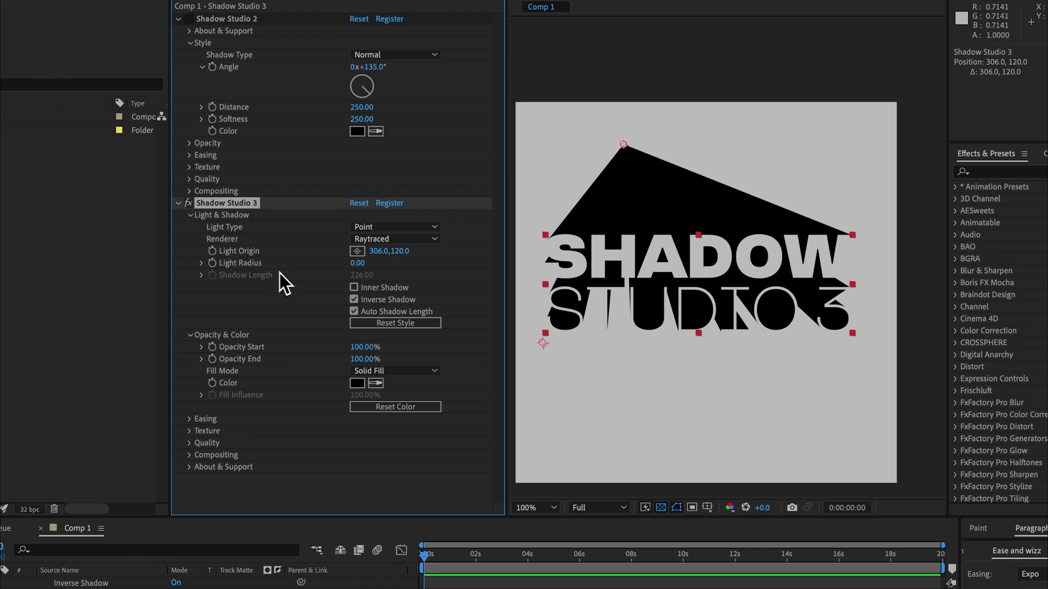
drag(356, 269, 633, 190)
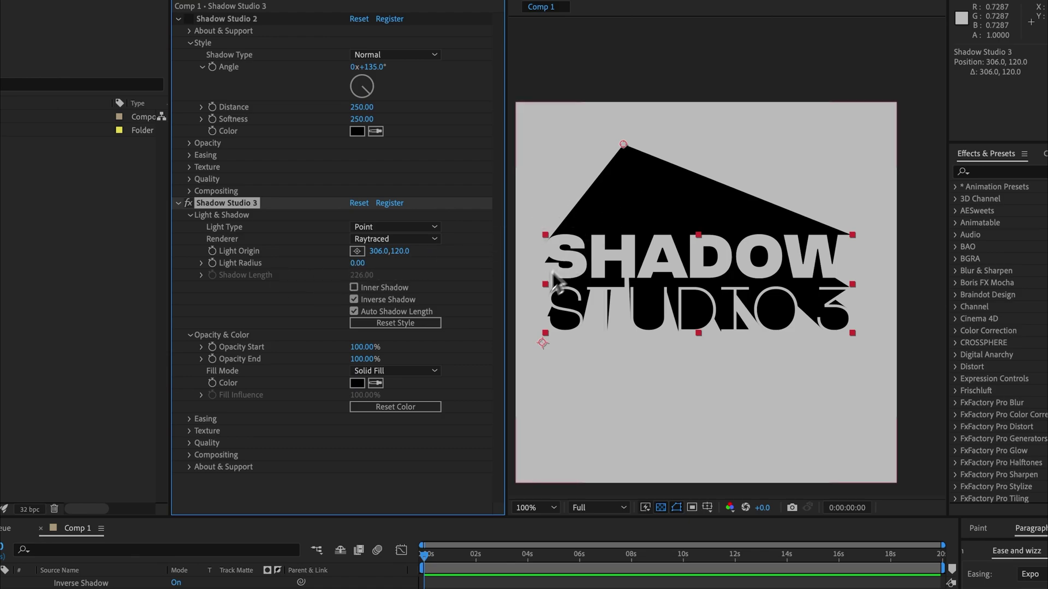
drag(357, 263, 537, 263)
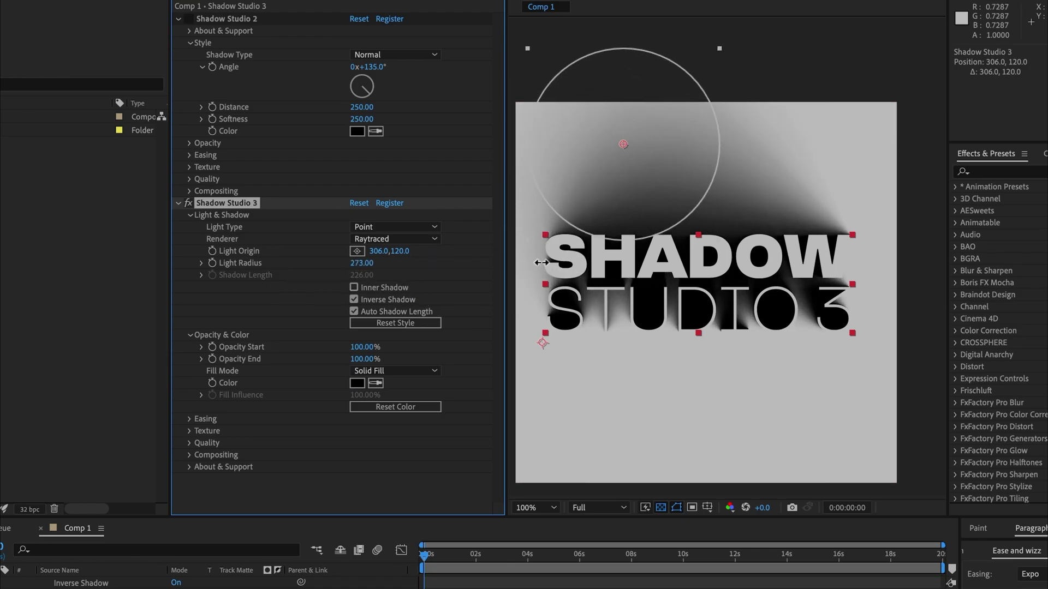
drag(623, 144, 693, 443)
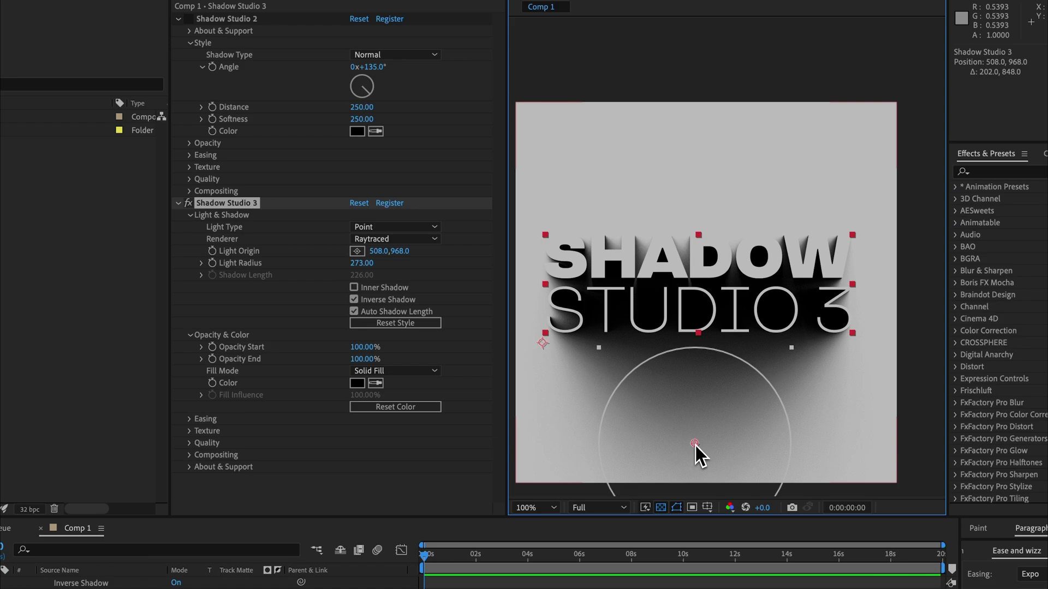
Turn off Inverse Shadow, set Opacity End to 0%, and move the light origin to -44,-30
click(373, 301)
drag(364, 347, 322, 349)
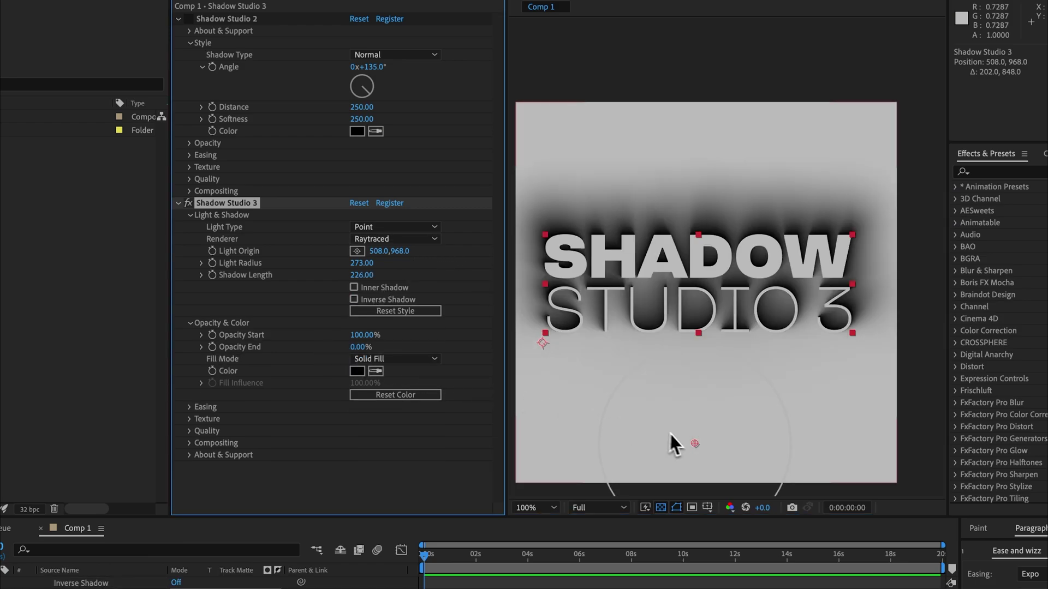
drag(669, 432, 502, 93)
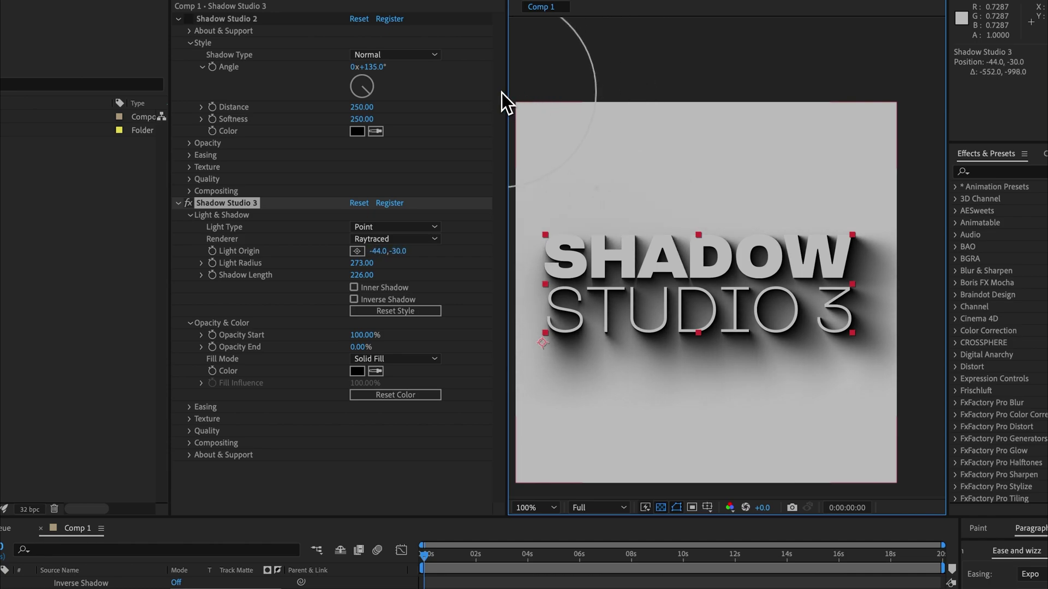
Reset the shadow style, try a 100% Opacity End and zero softness, then undo back to the soft fade
click(373, 306)
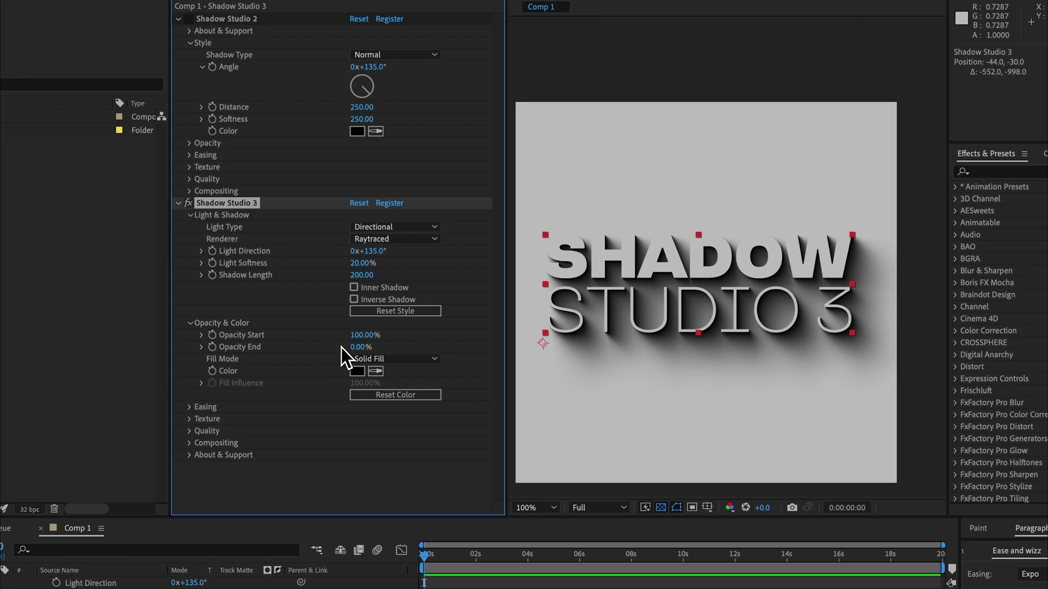
drag(357, 347, 475, 350)
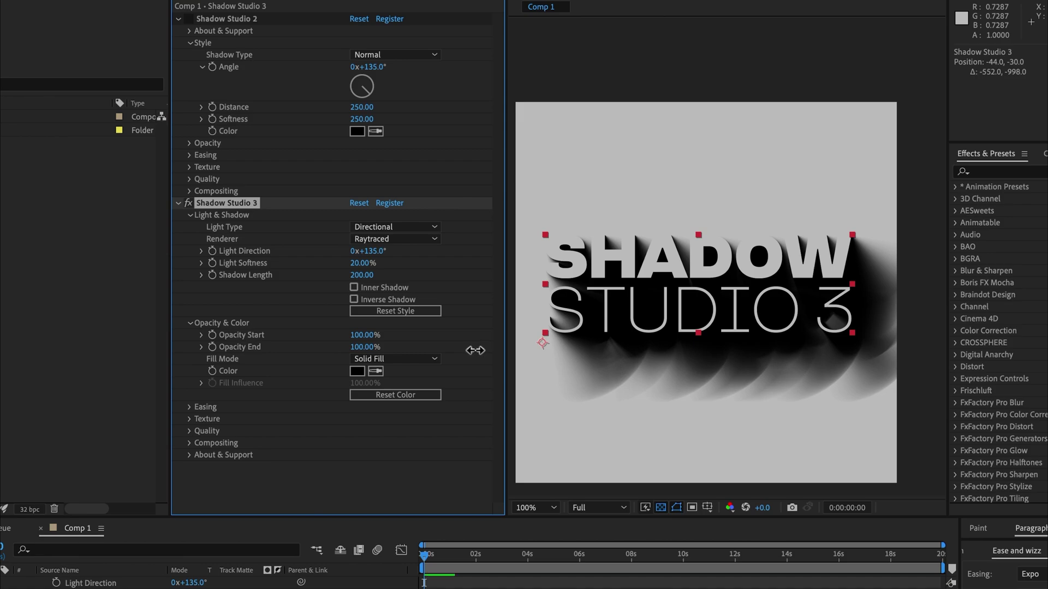
drag(362, 263, 323, 267)
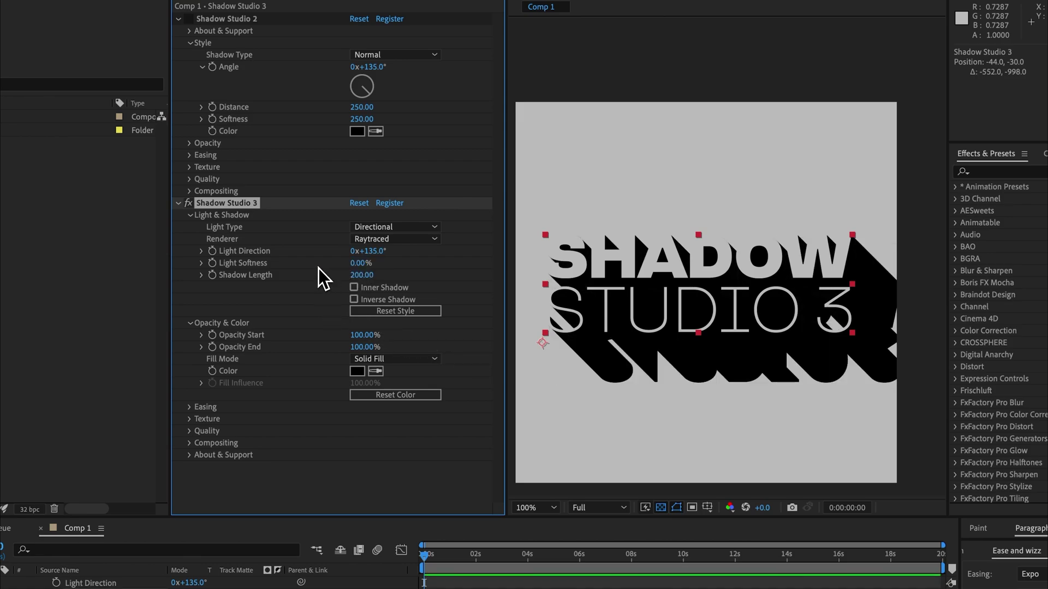
key(ctrl+z)
key(ctrl+z)
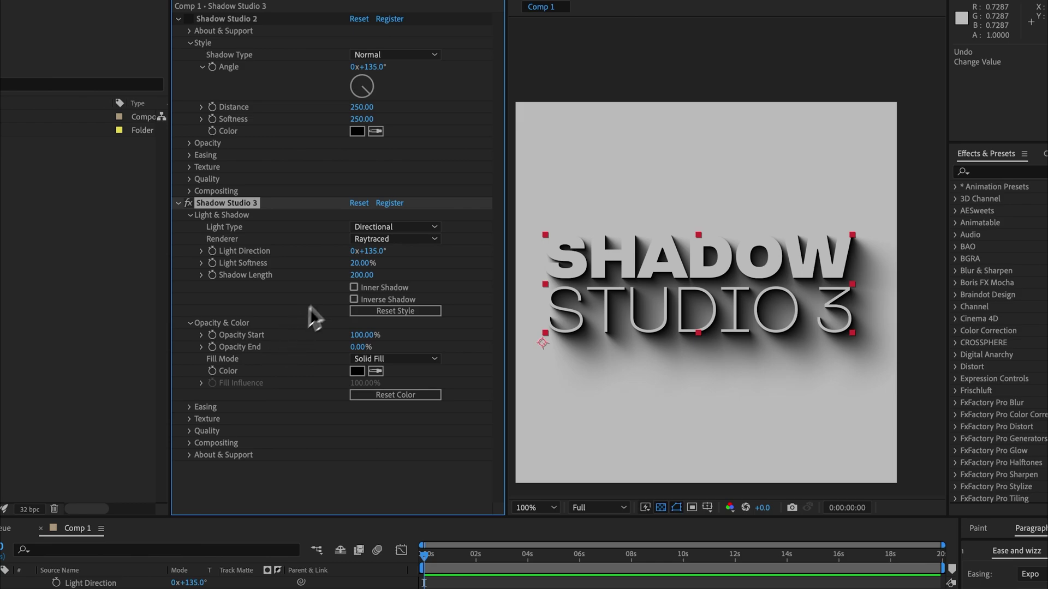
Lengthen the shadow to Shadow Length 770 and set Ease Opacity to 60%
drag(362, 275, 700, 270)
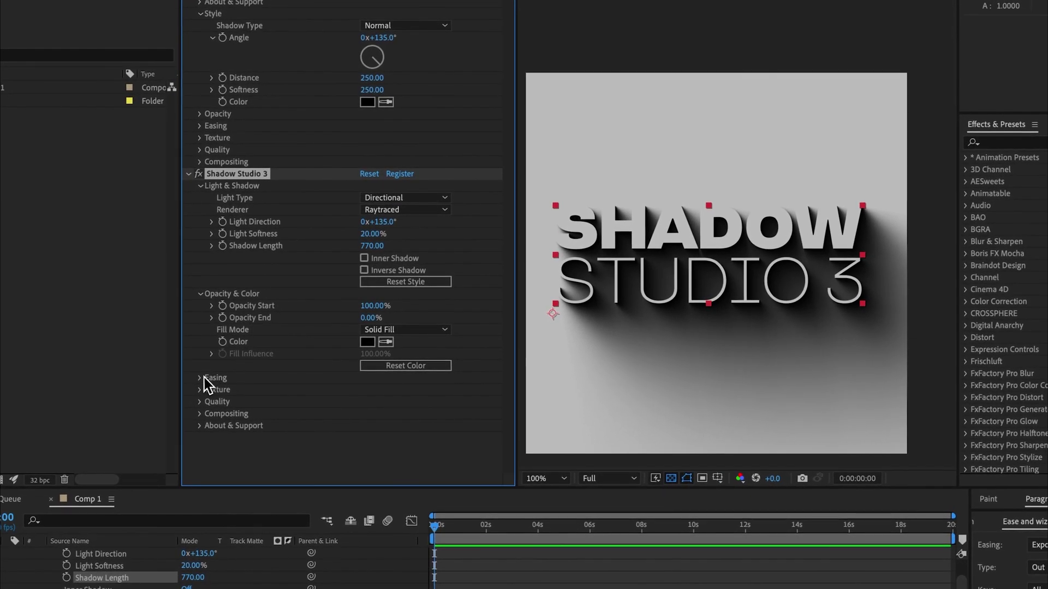
click(175, 389)
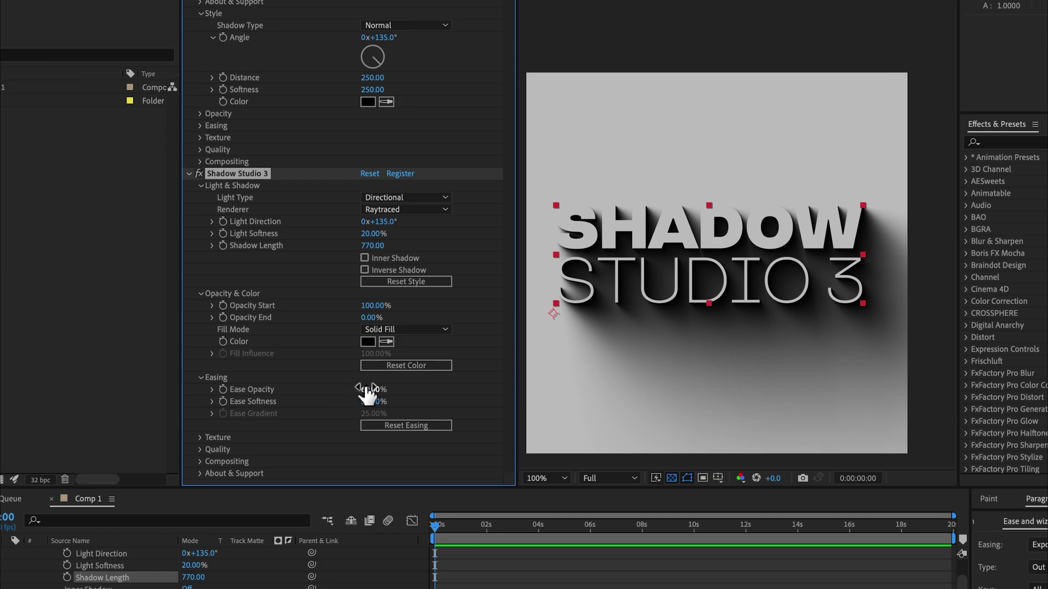
drag(368, 389, 396, 391)
Undo the opacity easing and briefly try a Gradient Fill on the shadow
key(ctrl+z)
click(388, 330)
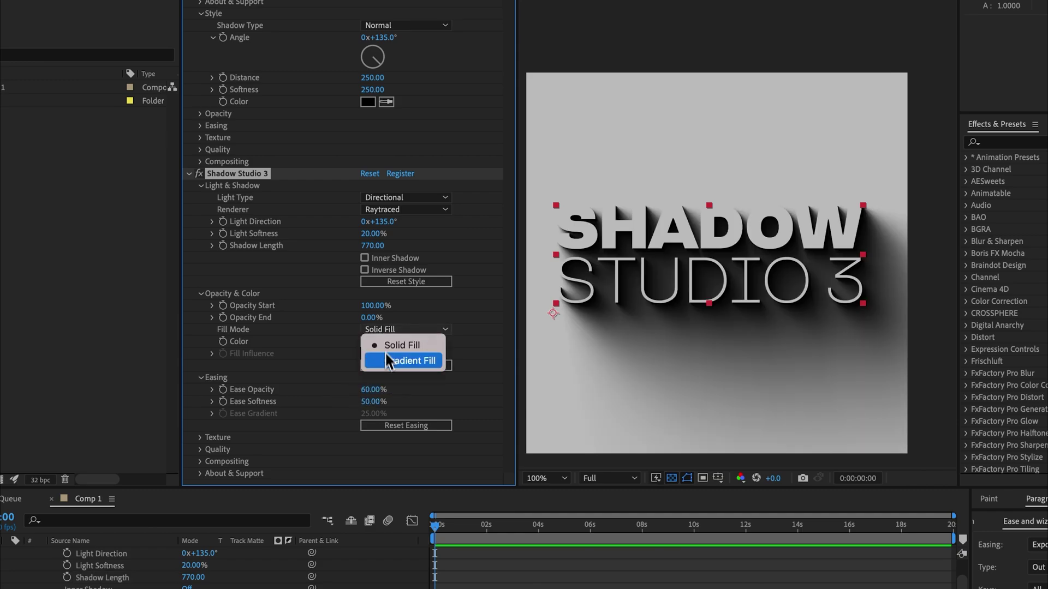
click(386, 363)
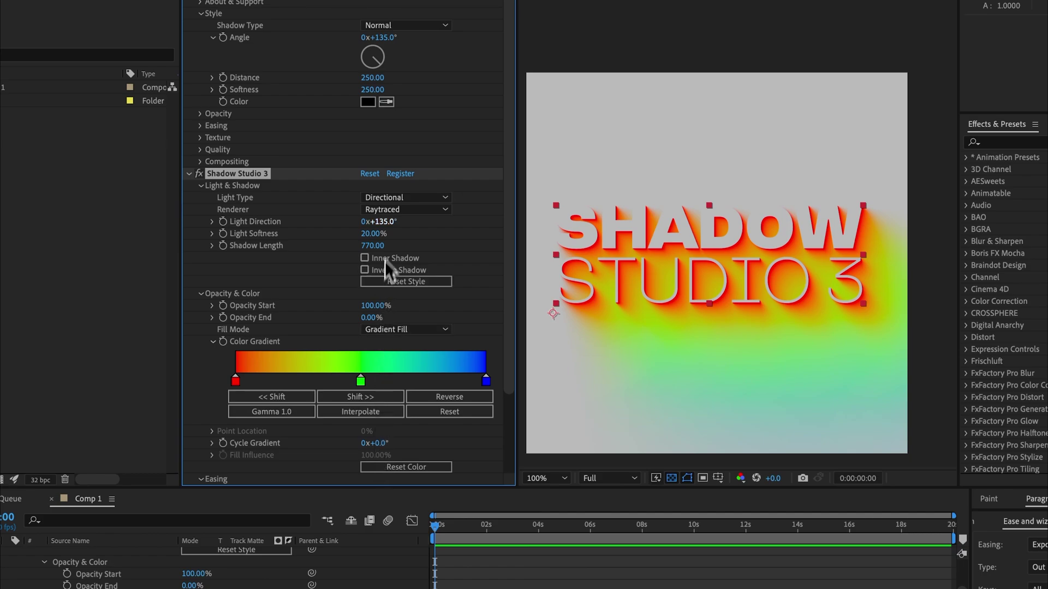
click(388, 210)
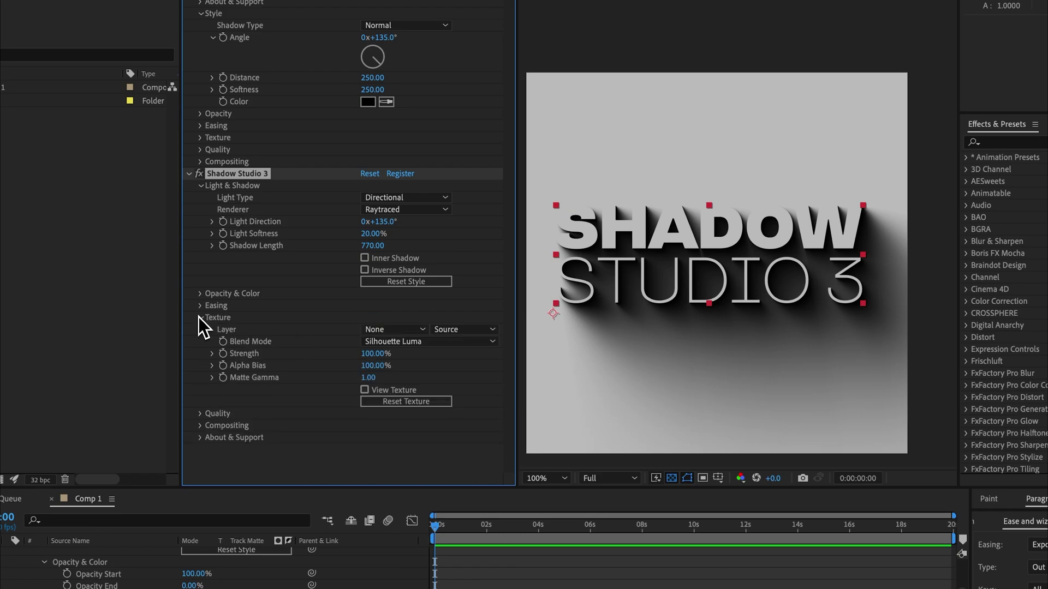
Reveal the Quality settings and keep the Quality Preset at Moderate, with Alpha Threshold 0.75
click(199, 316)
click(200, 330)
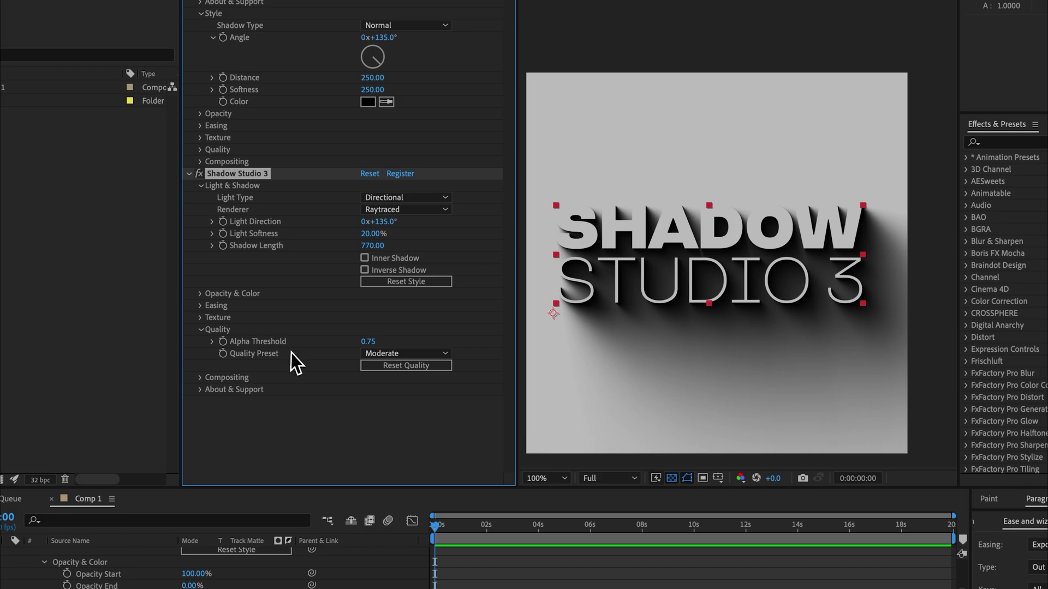
click(377, 353)
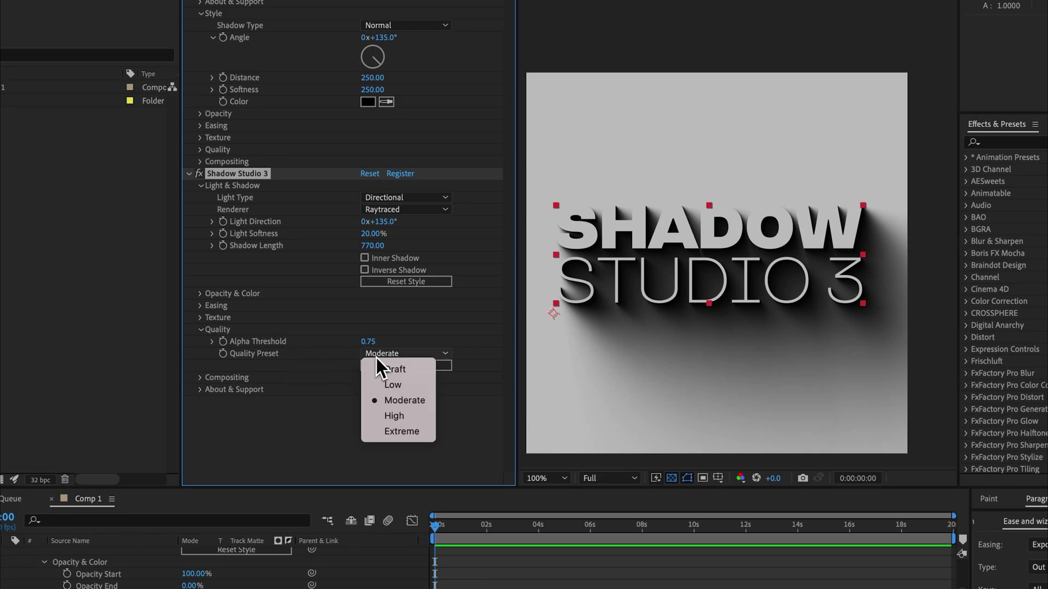
click(332, 361)
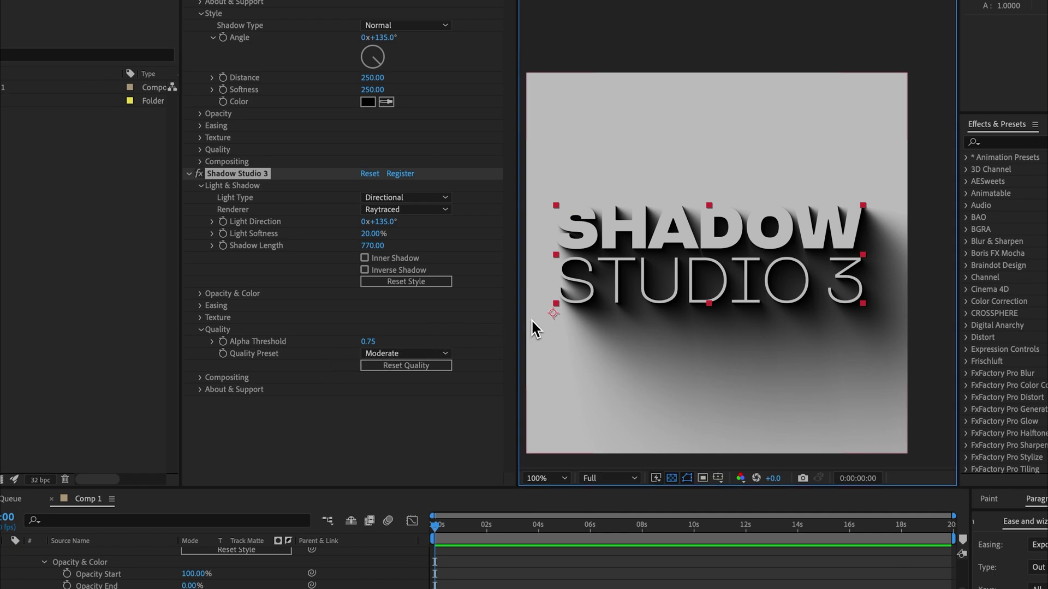
Zoom into the text and set Compositing Source Opacity to 0, leaving a black silhouette
scroll(620, 311, up, 2)
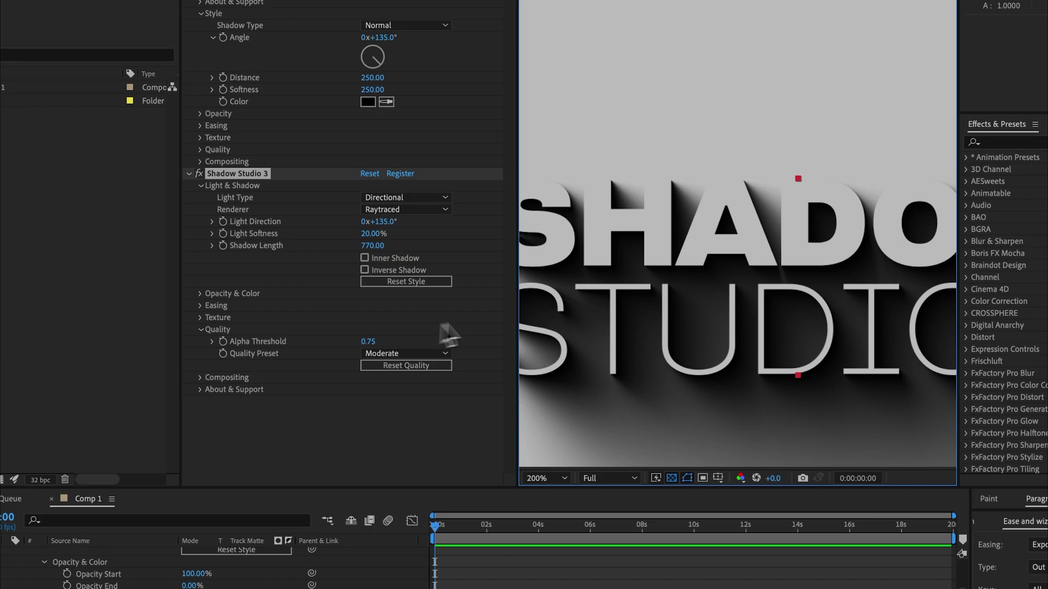
drag(453, 338, 527, 363)
click(203, 378)
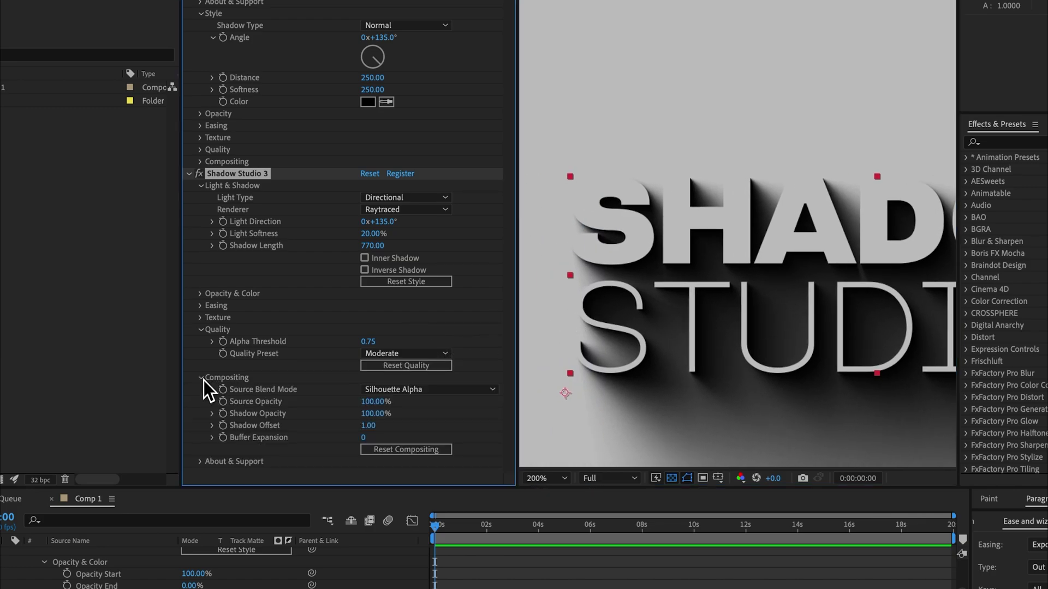
click(371, 401)
text(00)
key(Return)
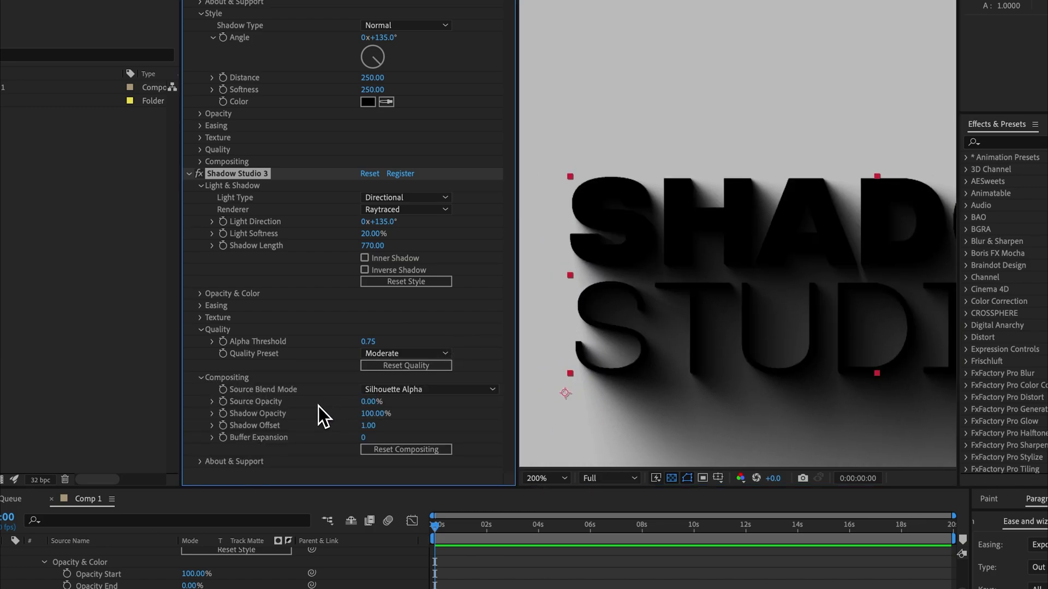
Set Alpha Threshold to 1, inspect the letter edges close up, then reset Quality to defaults
scroll(558, 264, up, 2)
drag(635, 262, 682, 264)
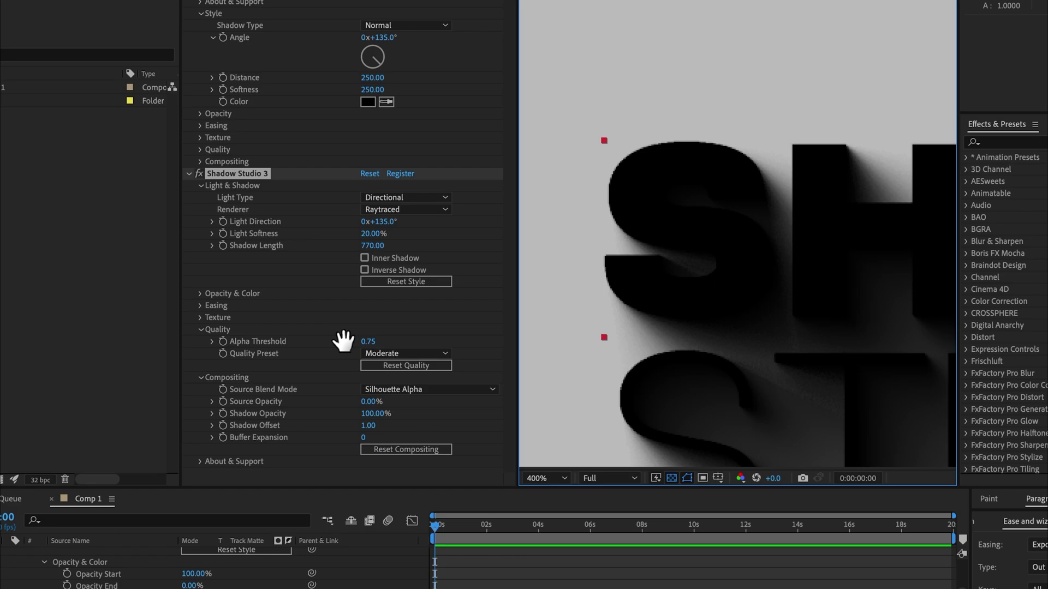
click(373, 342)
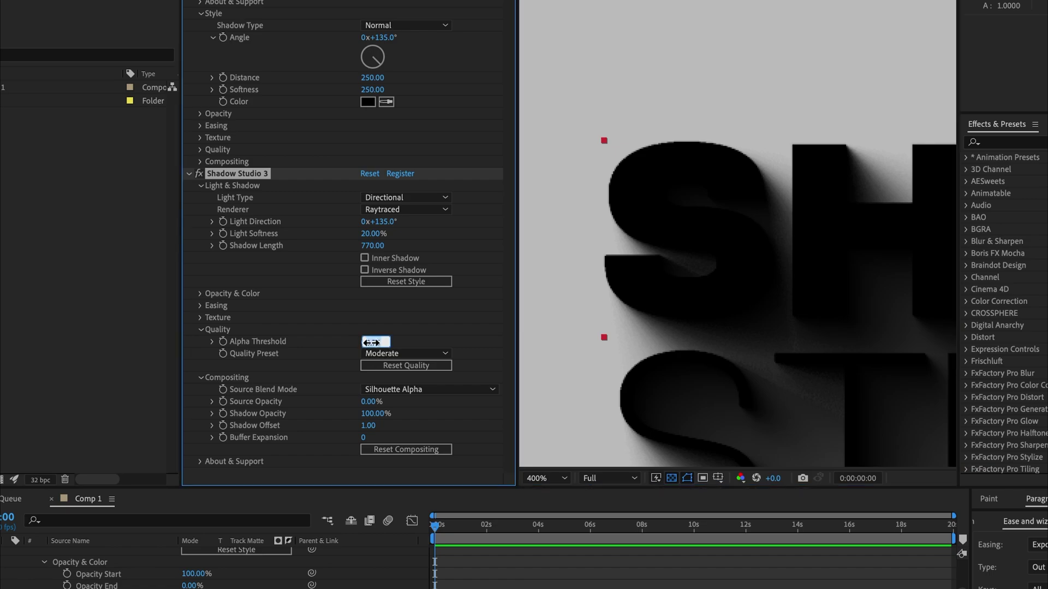
key(Return)
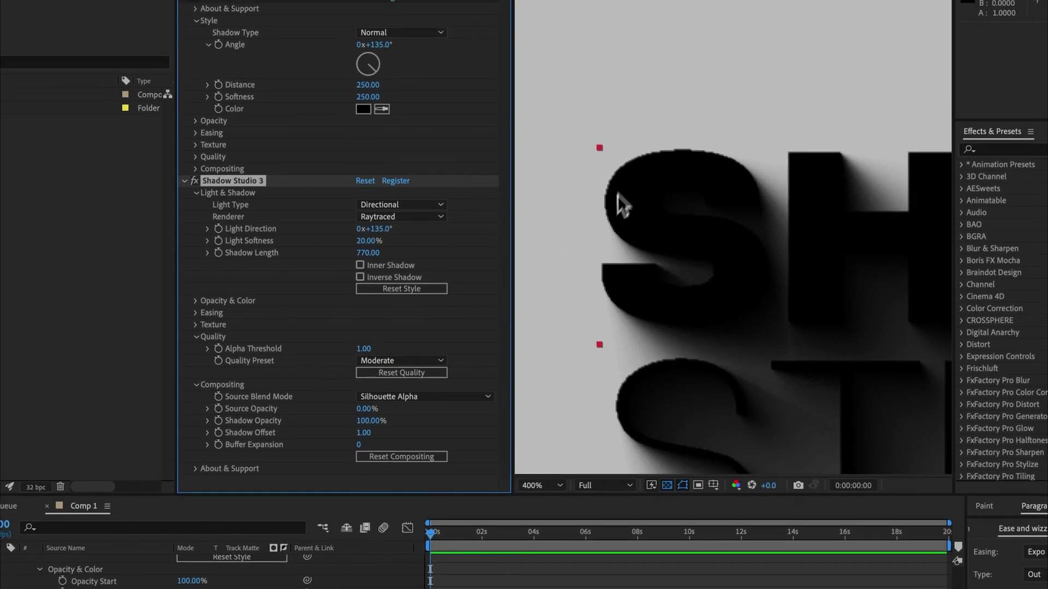
click(688, 391)
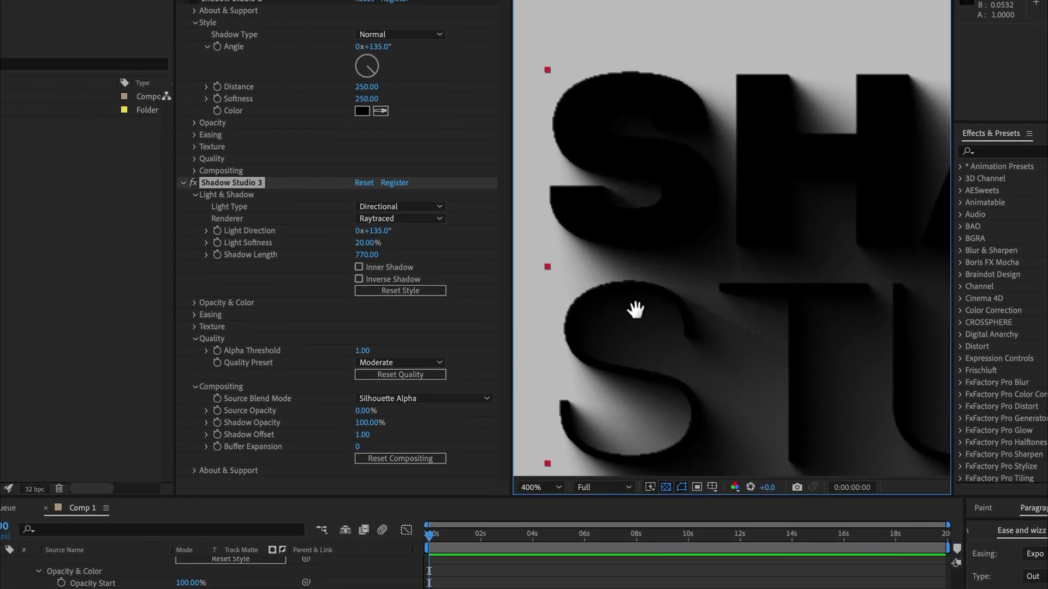
drag(636, 310, 635, 302)
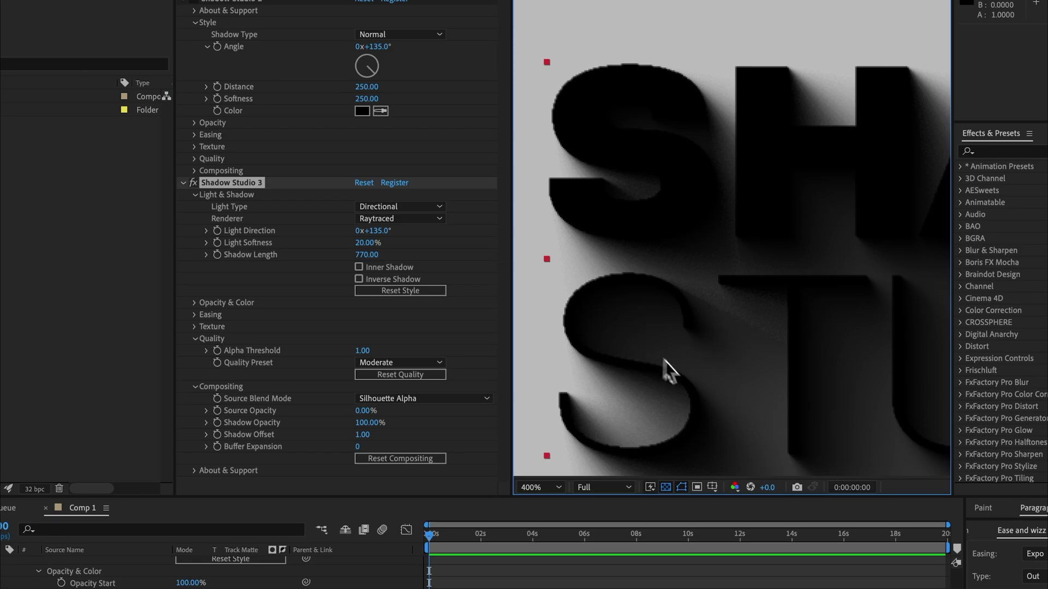
click(362, 375)
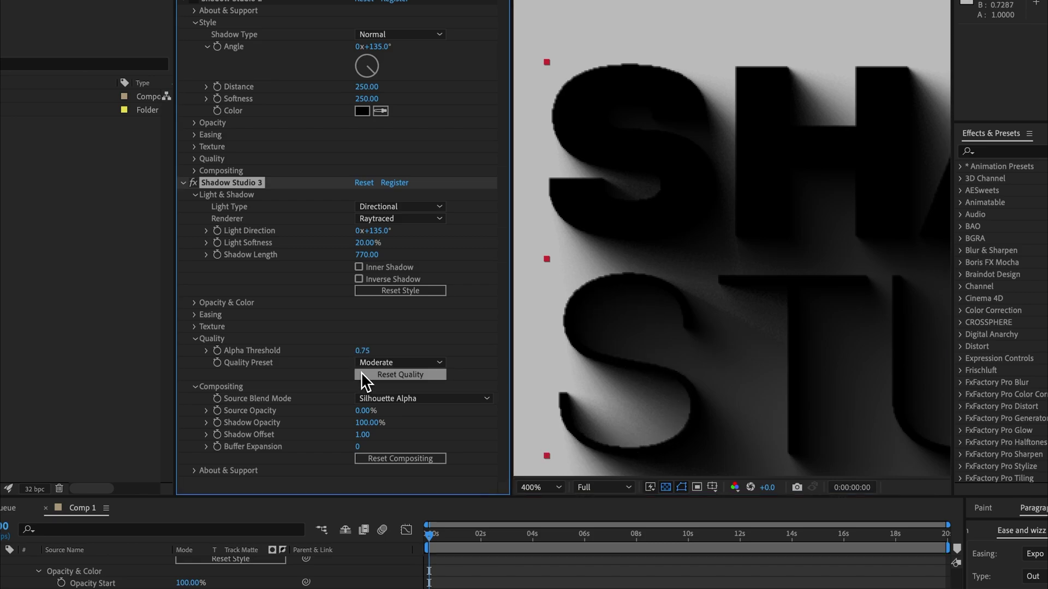
scroll(577, 327, down, 2)
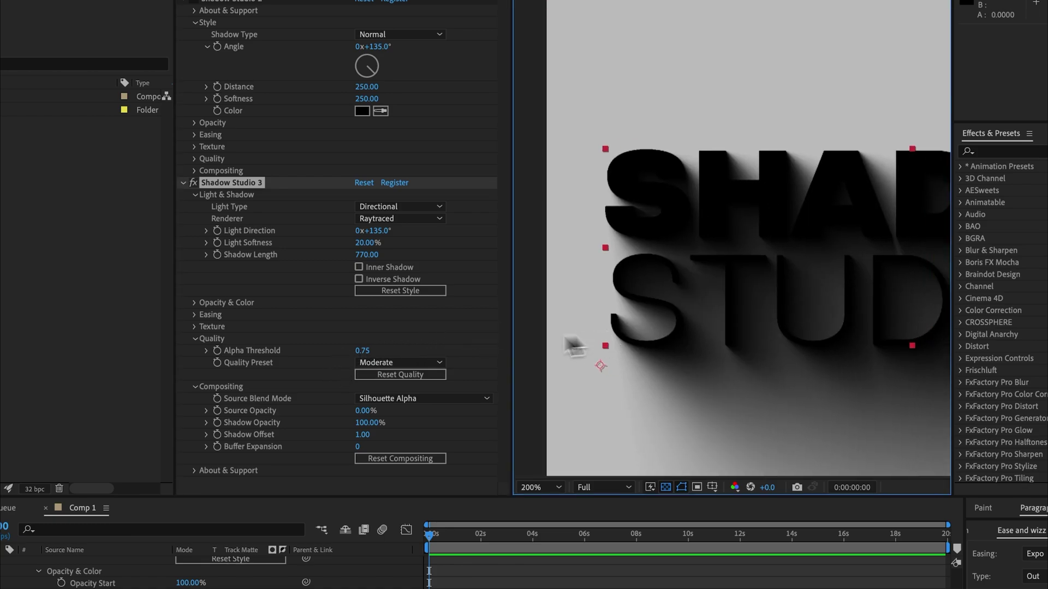
Fold away the Quality and Compositing groups in Effect Controls
click(197, 339)
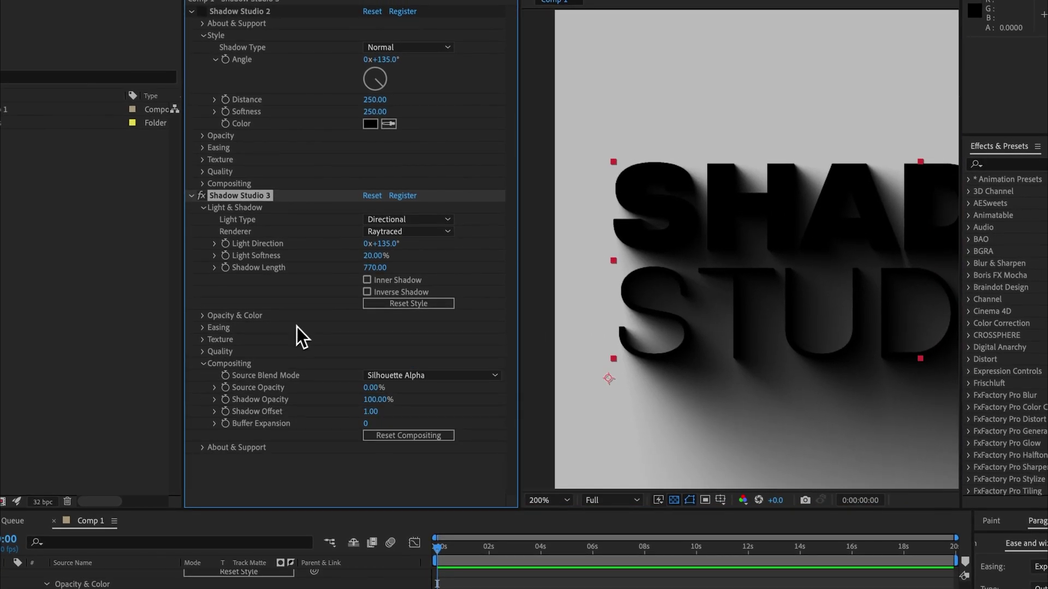
click(250, 364)
scroll(709, 262, down, 2)
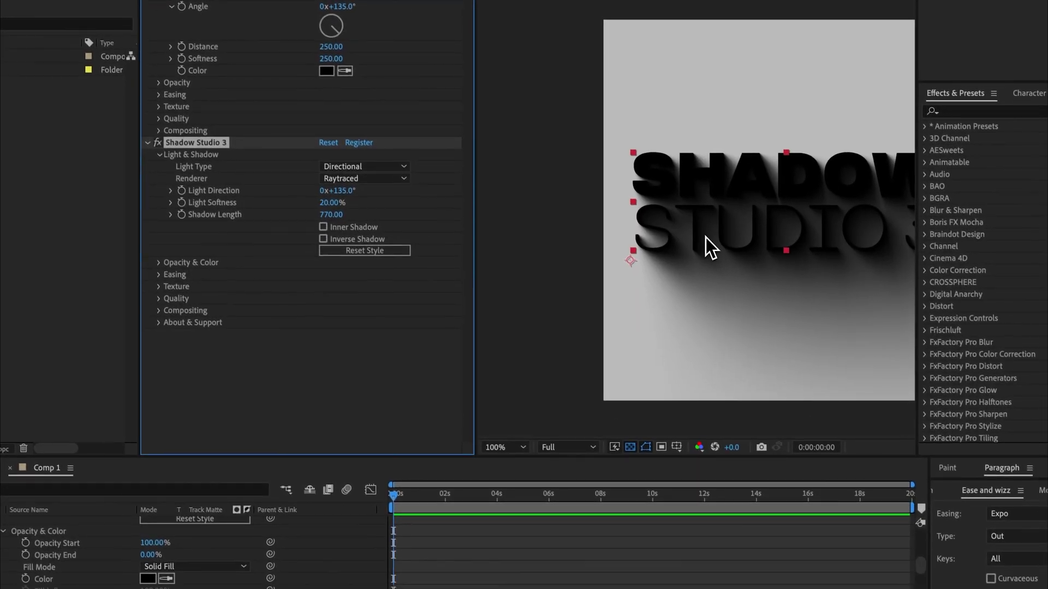